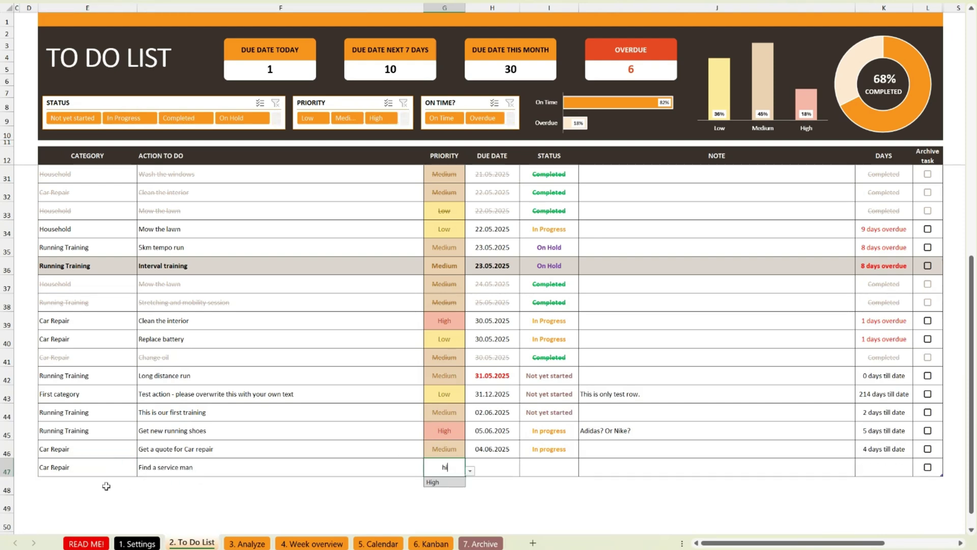
# - Add a Running Training task to get a training recommendation from the app, Medium priority, due 04.06.2025
pyautogui.press('Tab')
# - Complete the Car Repair task with due date 06.06.2025 and the note 'urgent case!'
pyautogui.write('06.06.2025')
pyautogui.press('Tab')
pyautogui.press('Tab')
pyautogui.write('urgent case!')
pyautogui.press('Return')
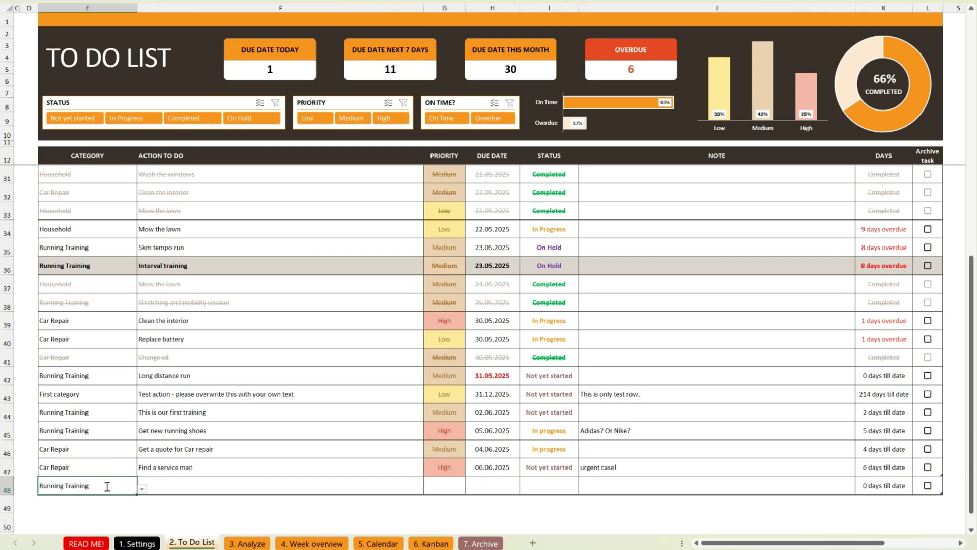
pyautogui.write('Running Training')
pyautogui.press('Tab')
pyautogui.write('Ge')
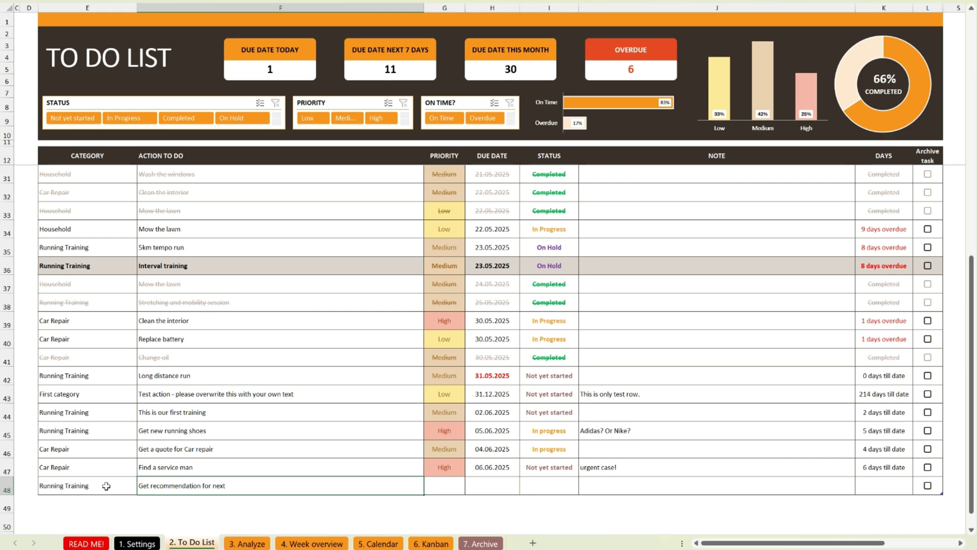
pyautogui.write('t recommendation for next training from training app - check the video.')
pyautogui.press('Tab')
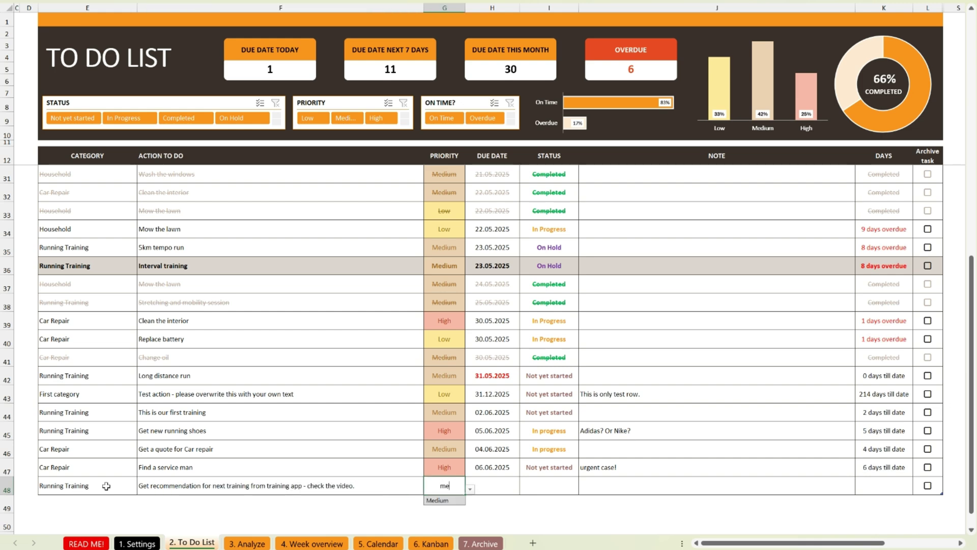
pyautogui.write('Medium')
pyautogui.press('Tab')
pyautogui.write('04.06.2025')
pyautogui.press('Tab')
pyautogui.press('Tab')
# - On the Analyze sheet, limit the report period to Next 7 days, then return it to All
pyautogui.click(246, 544)
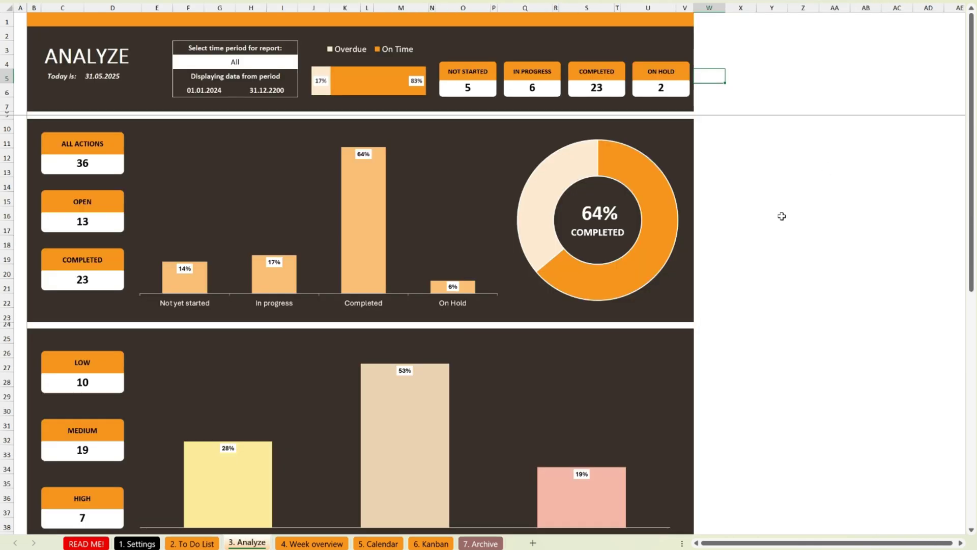
pyautogui.click(280, 63)
pyautogui.click(302, 62)
pyautogui.click(234, 116)
pyautogui.click(302, 62)
pyautogui.click(186, 77)
# - Browse the Week overview and Calendar sheets, ending on the Kanban board
pyautogui.click(312, 543)
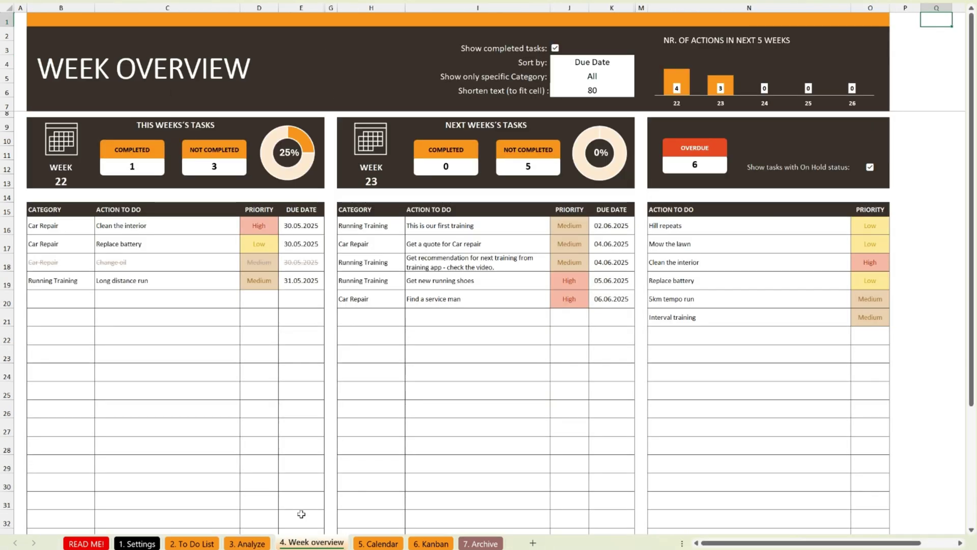
pyautogui.click(383, 543)
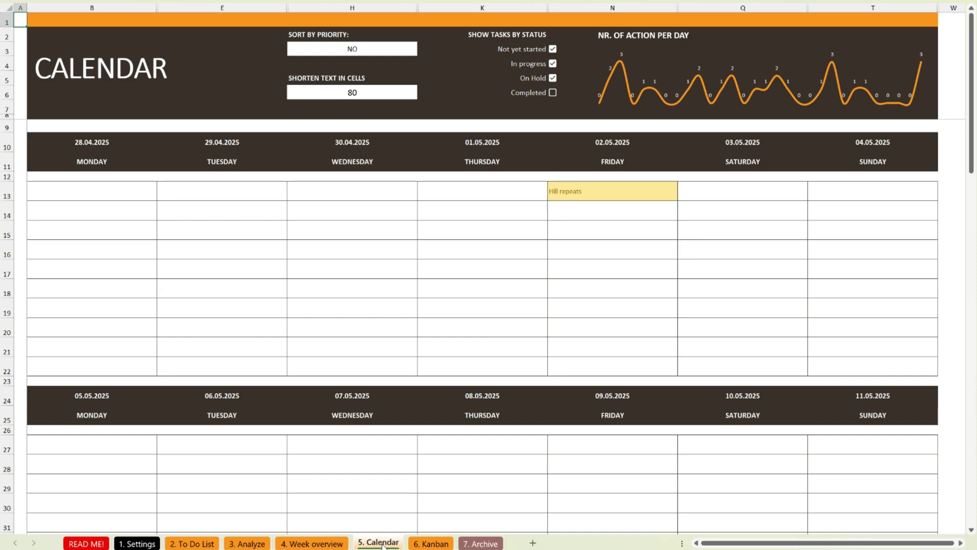
pyautogui.moveTo(970, 113)
pyautogui.mouseDown()
pyautogui.moveTo(970, 371)
pyautogui.moveTo(970, 128)
pyautogui.mouseUp()
pyautogui.click(431, 542)
pyautogui.scroll(-3, 512, 321)
# - Add the Running Training task 'Train for the next halfmaraton' with High priority, due 25.06.2025
pyautogui.scroll(4, 502, 354)
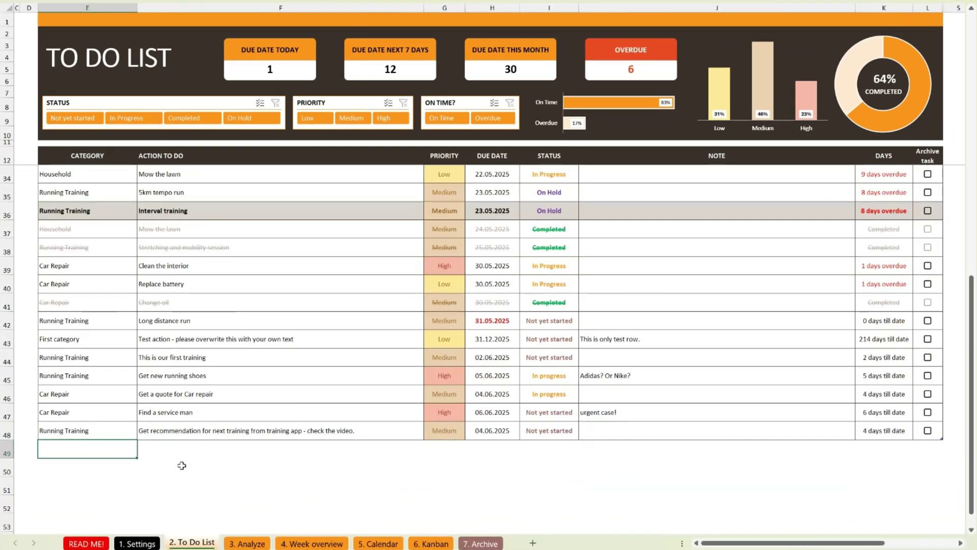
pyautogui.press('Tab')
pyautogui.write('Train')
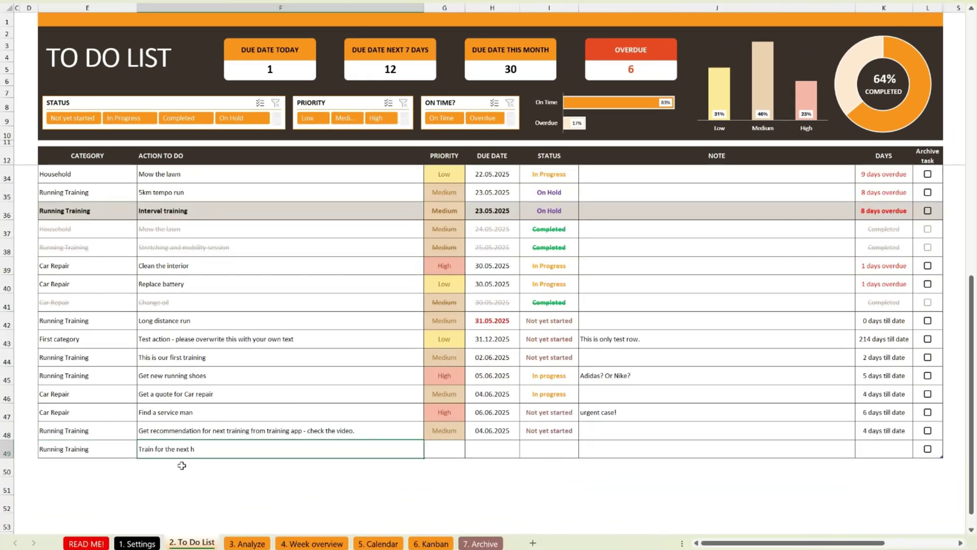
pyautogui.write(' for the next halfmaraton')
pyautogui.press('Tab')
pyautogui.write('High')
pyautogui.press('Tab')
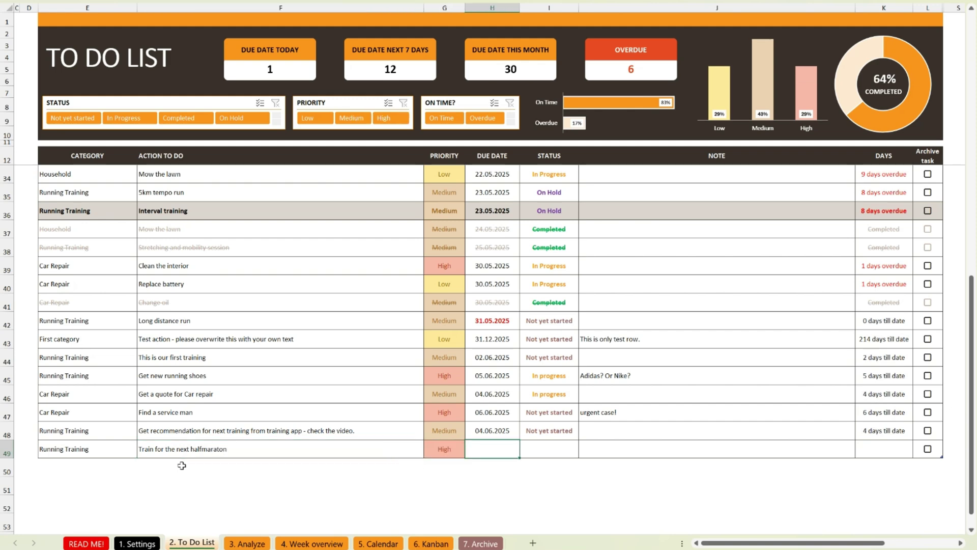
pyautogui.write('25.06.2025')
pyautogui.press('Tab')
pyautogui.write('On Hold')
pyautogui.hotkey('ctrl', 'Return')
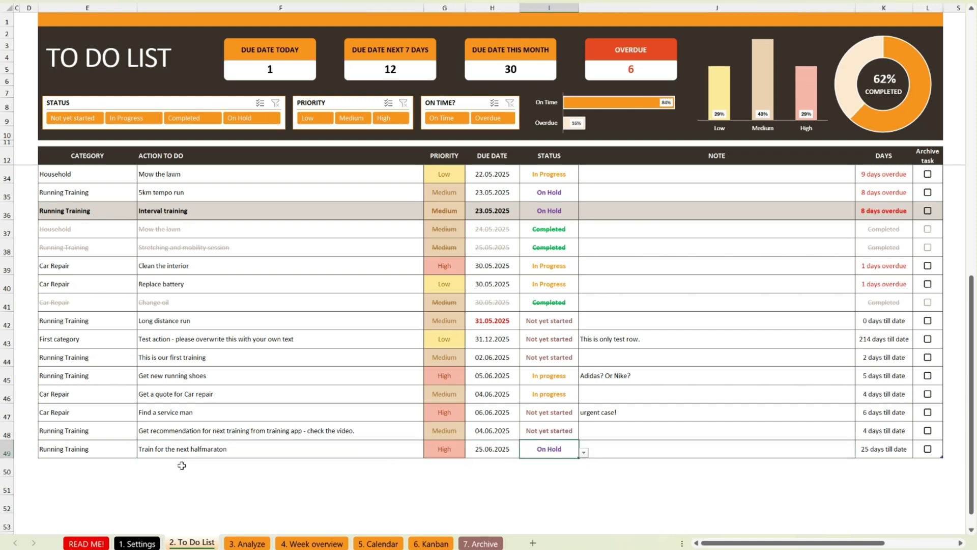
pyautogui.press('Return')
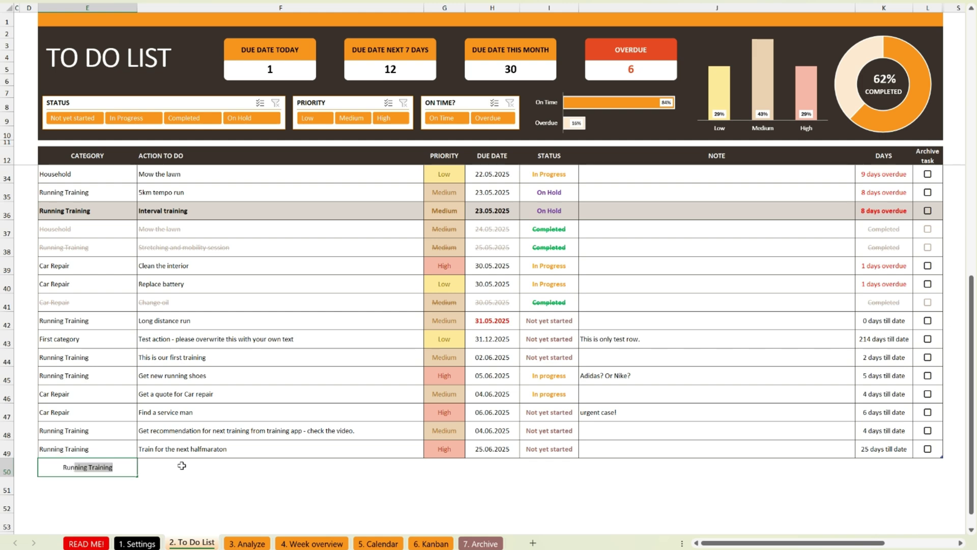
# - Add the new running shoes task under Running Training: Medium priority, due 03.06.2025, In progress
pyautogui.write('Run')
pyautogui.press('Tab')
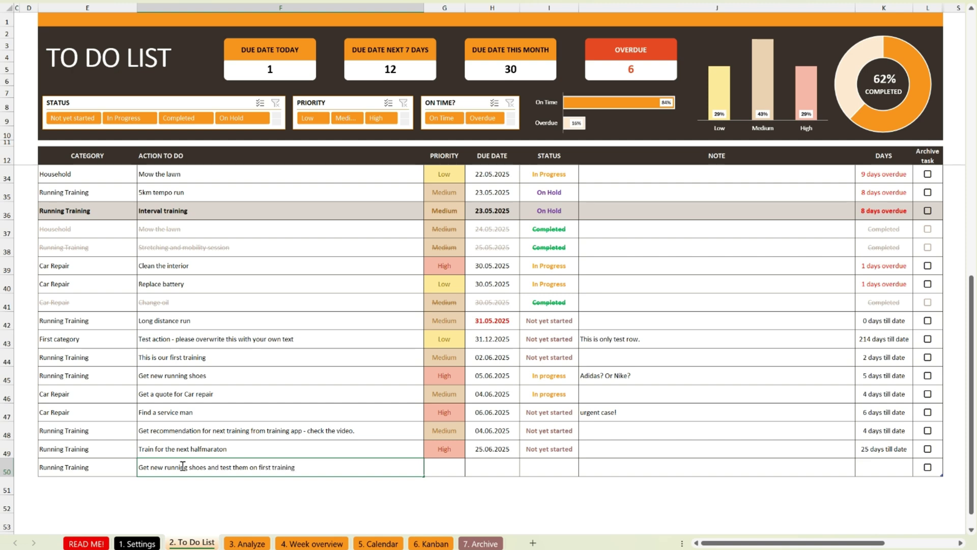
pyautogui.press('Tab')
pyautogui.write('Medium')
pyautogui.press('Tab')
pyautogui.write('3.6')
pyautogui.press('Tab')
pyautogui.write('in')
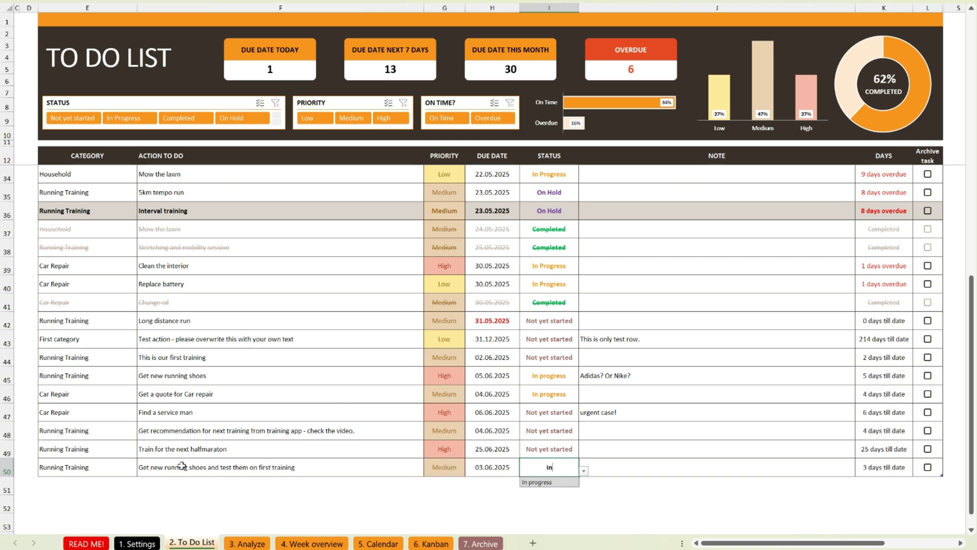
pyautogui.press('Tab')
pyautogui.press('Return')
# - Add the Household task 'Buy new vacuum cleaner' with Low priority, due 15.06.2025
pyautogui.write('Hou')
pyautogui.press('Tab')
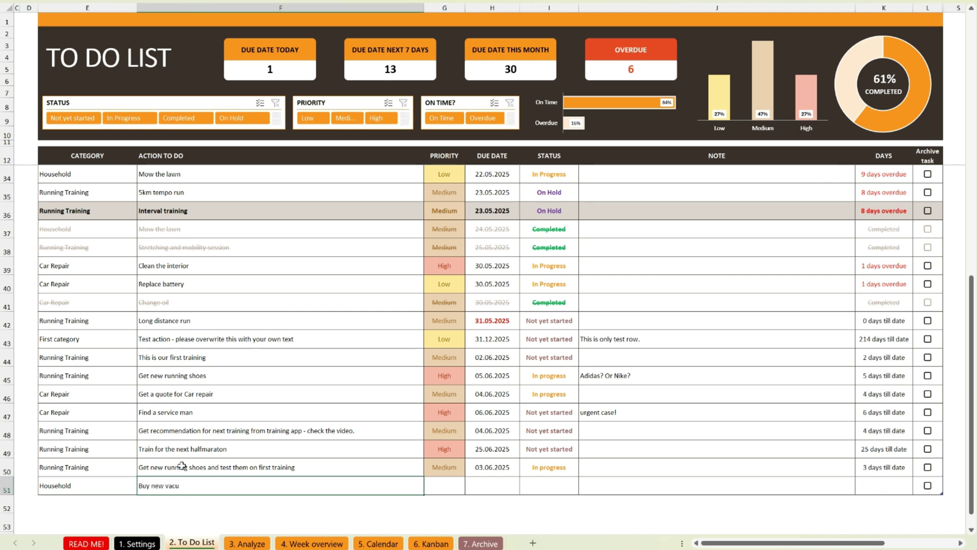
pyautogui.write('Buy new vacuum cleaner')
pyautogui.press('Tab')
pyautogui.write('lo')
pyautogui.press('Tab')
pyautogui.write('15.6')
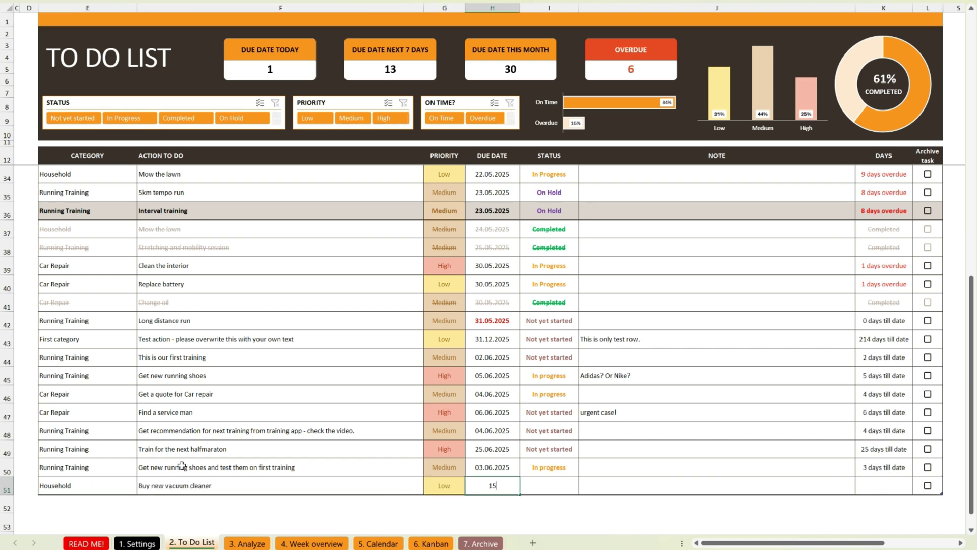
pyautogui.press('Tab')
pyautogui.press('Return')
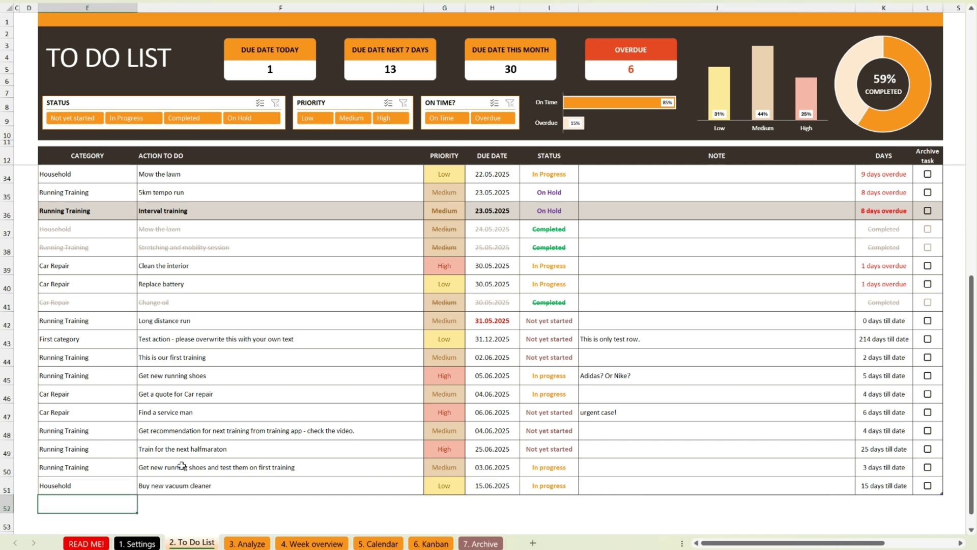
# - Add the Household task 'Repair the washingmachine' with Medium priority, due 10.06.2025
pyautogui.press('Tab')
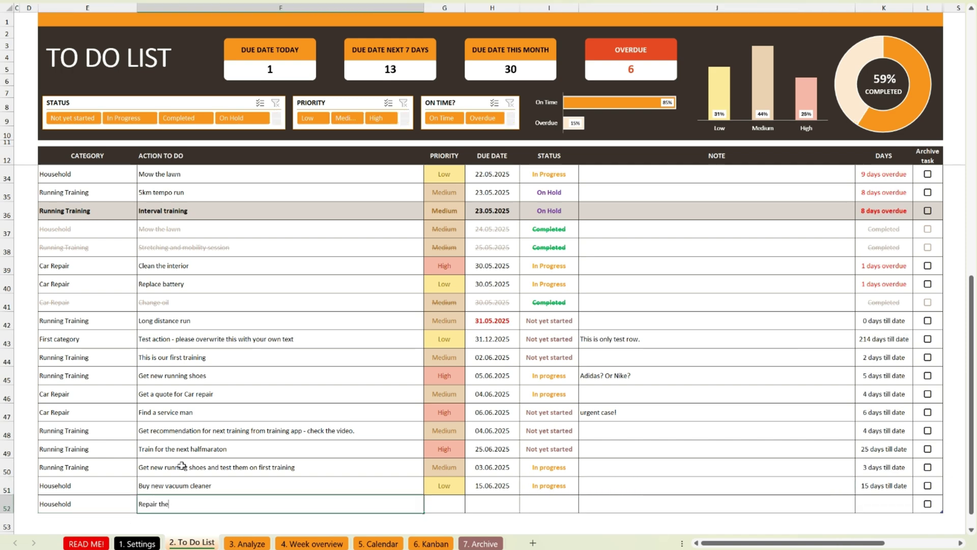
pyautogui.write('Repair the washingmachine')
pyautogui.press('Tab')
pyautogui.write('me')
pyautogui.press('Tab')
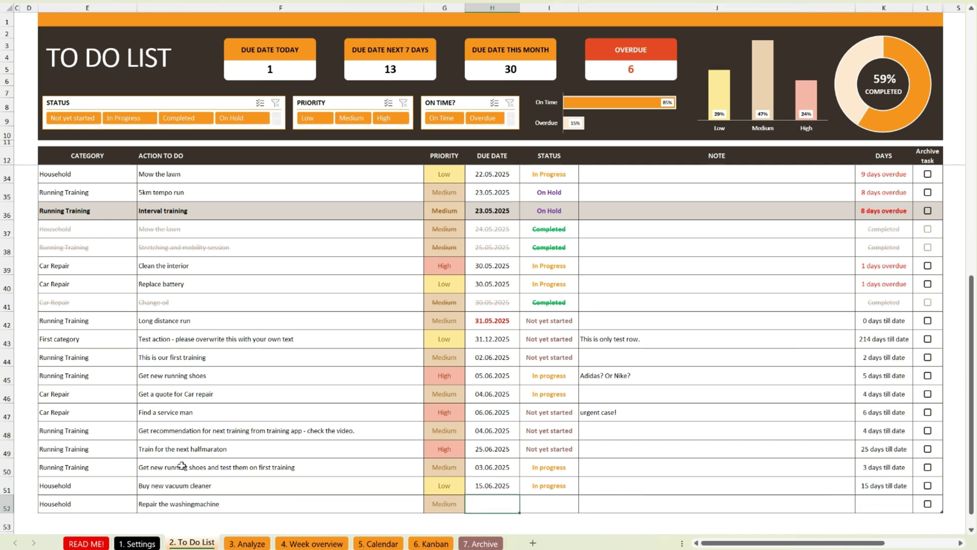
pyautogui.write('10.6')
pyautogui.press('Tab')
pyautogui.press('Tab')
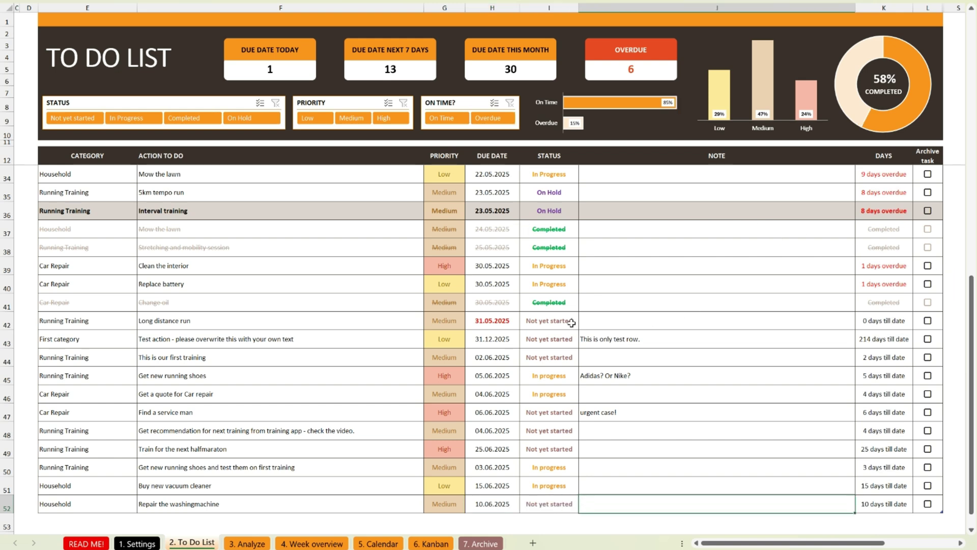
# - Delete the Long distance run task row and confirm the deletion
pyautogui.click(550, 320)
pyautogui.click(584, 324)
pyautogui.click(554, 345)
pyautogui.click(365, 361)
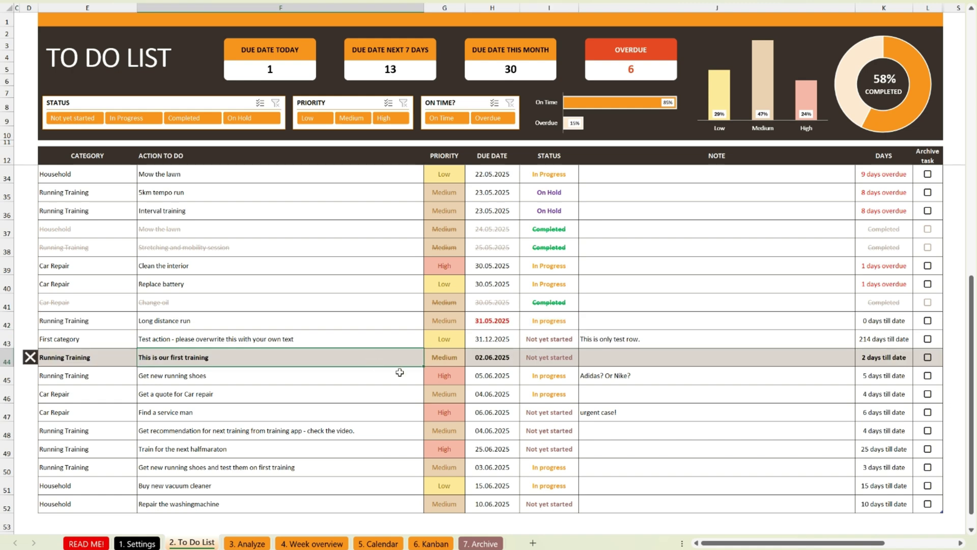
pyautogui.click(550, 376)
pyautogui.click(493, 322)
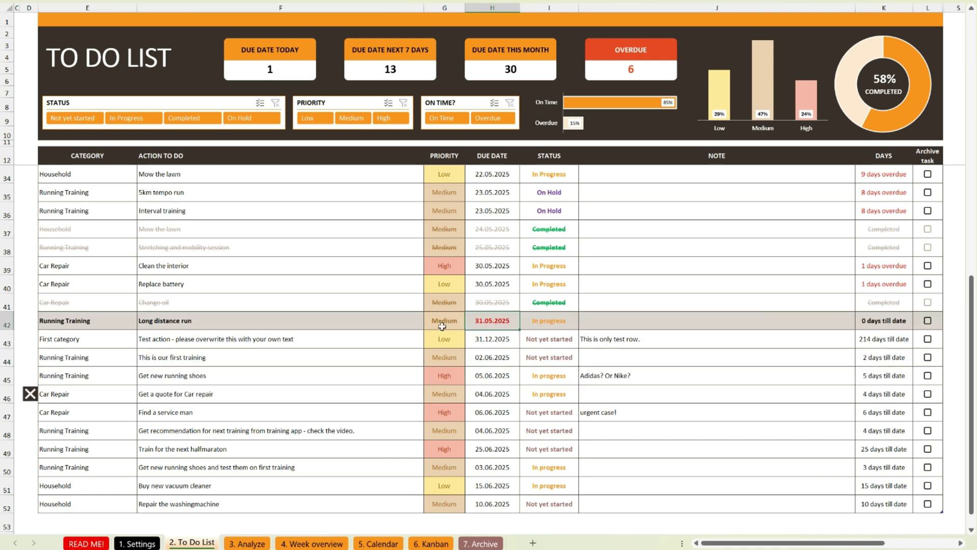
pyautogui.click(31, 320)
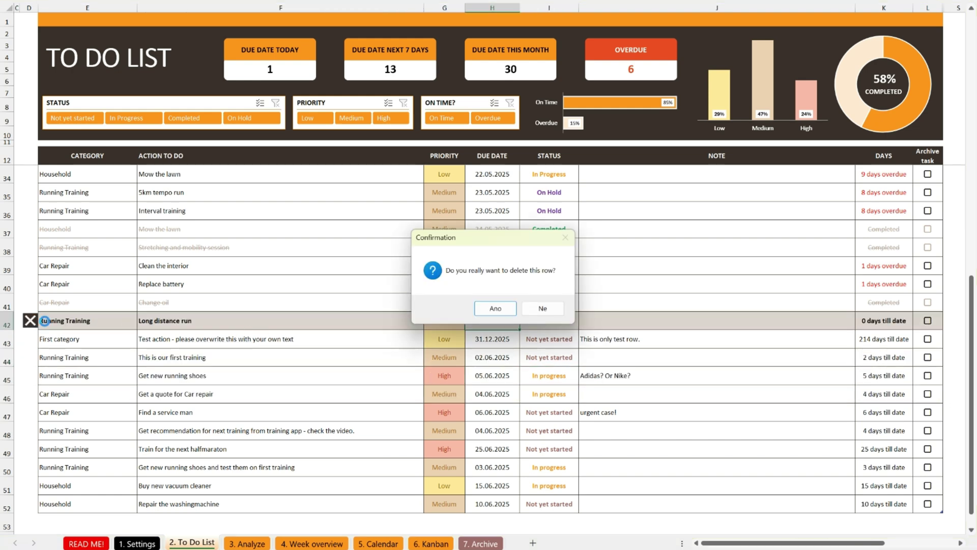
pyautogui.click(494, 308)
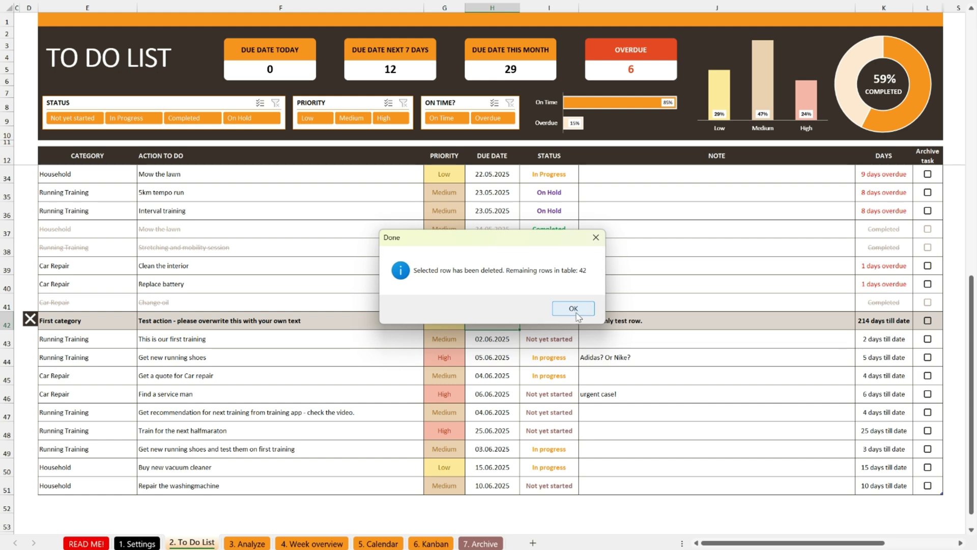
pyautogui.click(573, 309)
# - Mark Get new running shoes and the row 47 task as Completed
pyautogui.click(571, 340)
pyautogui.click(577, 355)
pyautogui.click(584, 360)
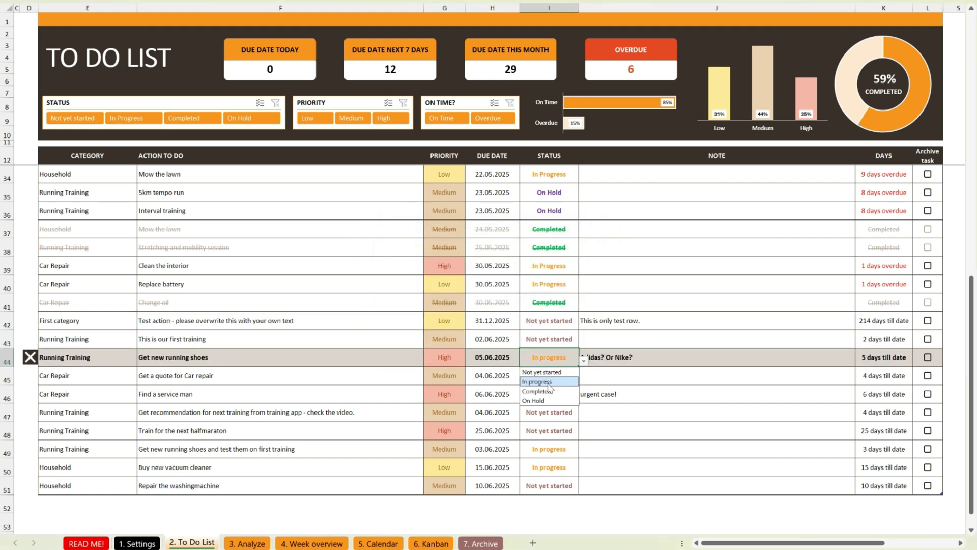
pyautogui.click(548, 392)
pyautogui.click(573, 413)
pyautogui.click(584, 416)
pyautogui.click(537, 446)
# - Set Interval training to In progress, mark Clean the interior Completed, and edit Replace battery's status
pyautogui.click(550, 211)
pyautogui.click(584, 214)
pyautogui.click(539, 235)
pyautogui.click(566, 269)
pyautogui.click(584, 269)
pyautogui.click(538, 299)
pyautogui.click(565, 284)
pyautogui.click(584, 288)
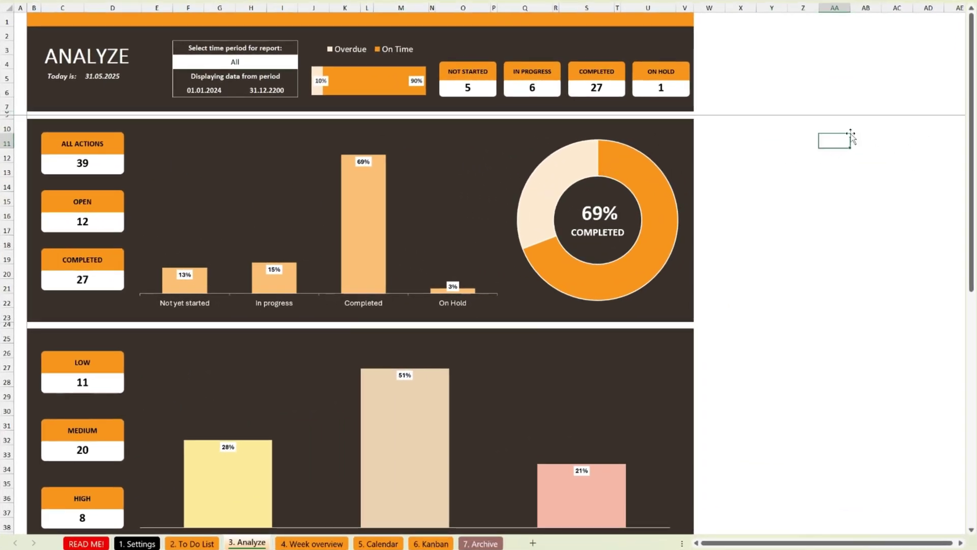
# - Try the Analyze report periods Today, Current week and Next 30 days
pyautogui.moveTo(972, 97); pyautogui.dragTo(975, 55)
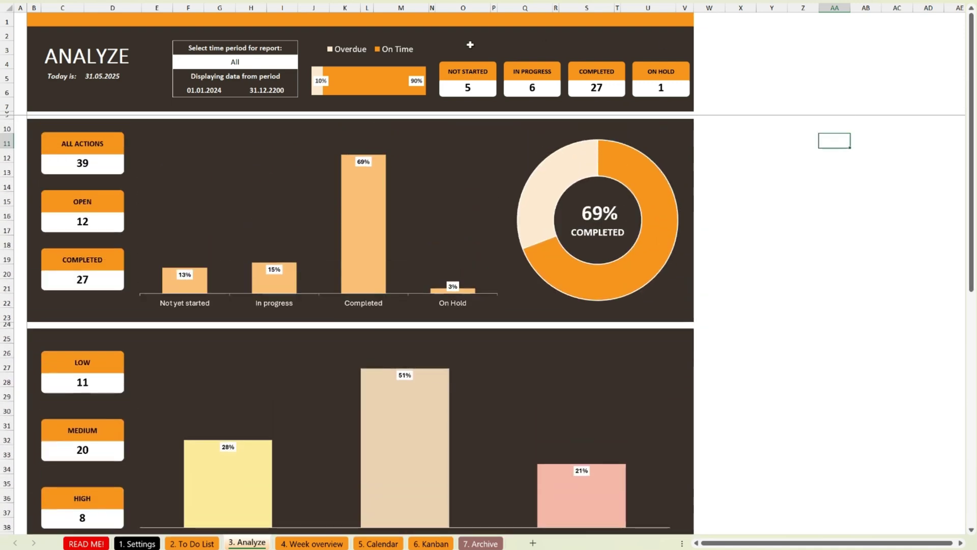
pyautogui.click(287, 62)
pyautogui.click(303, 63)
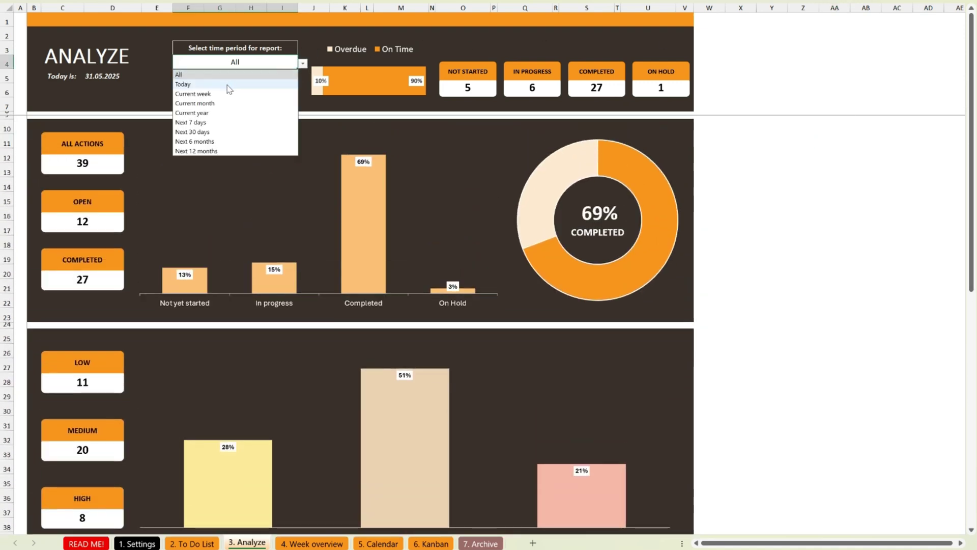
pyautogui.click(228, 85)
pyautogui.click(303, 64)
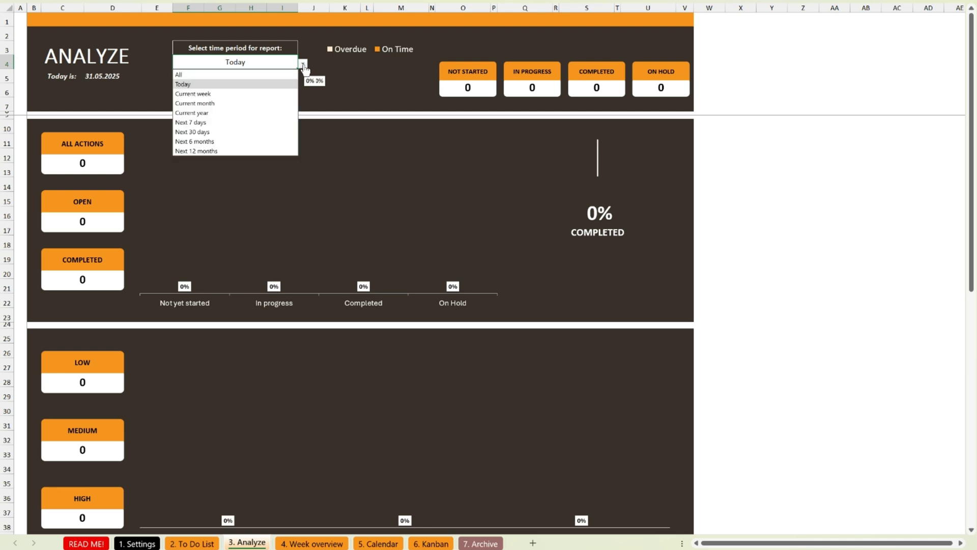
pyautogui.click(223, 95)
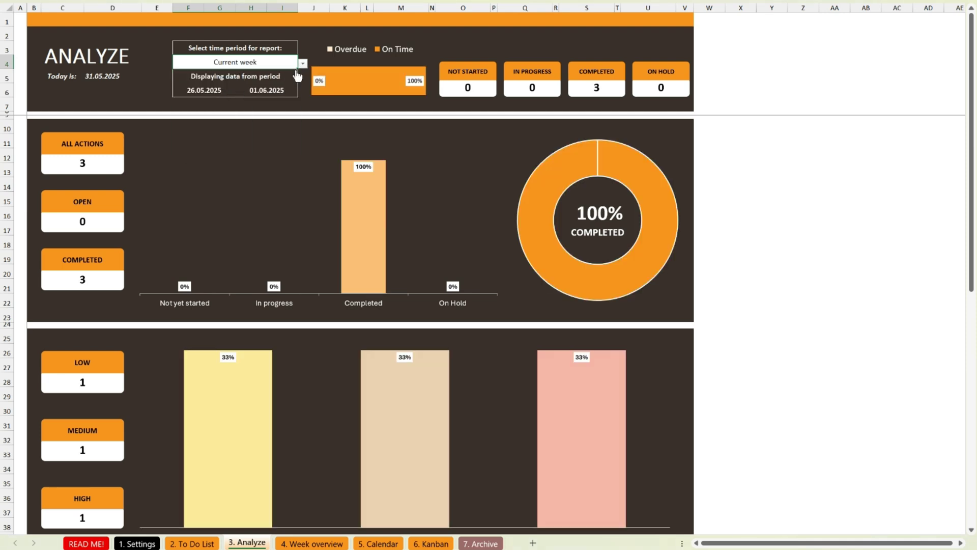
pyautogui.click(303, 63)
pyautogui.click(219, 133)
# - Try Next 6 months and Current year, then settle the report period on All
pyautogui.click(304, 64)
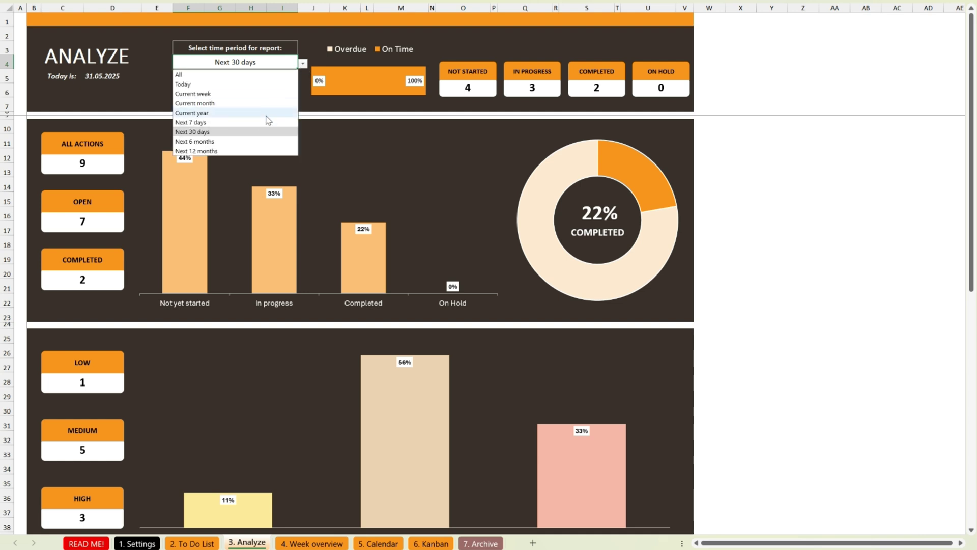
pyautogui.click(234, 149)
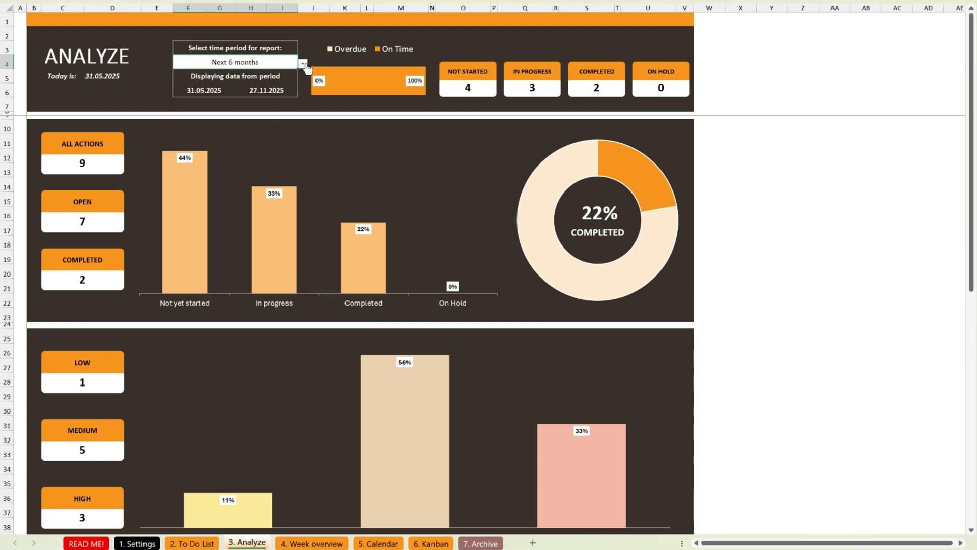
pyautogui.click(304, 64)
pyautogui.click(254, 115)
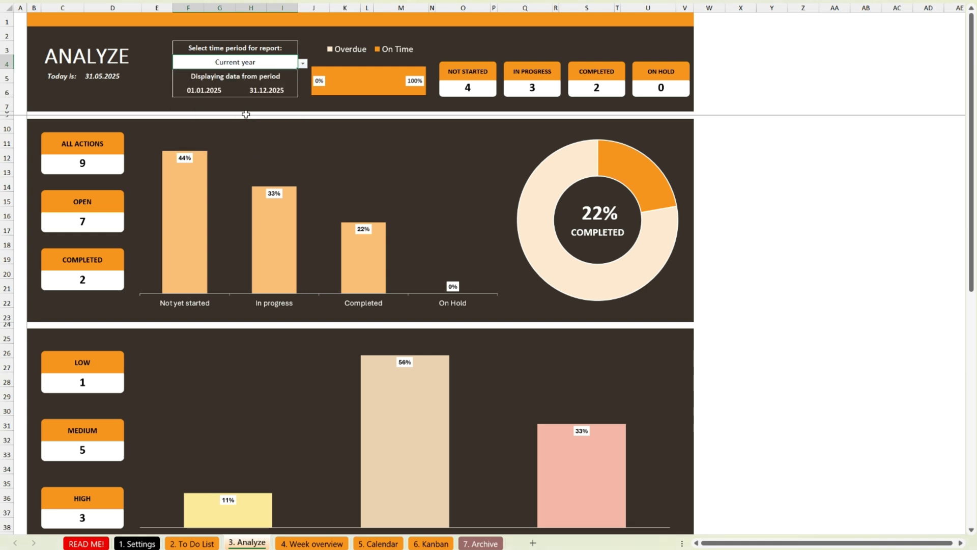
pyautogui.click(303, 65)
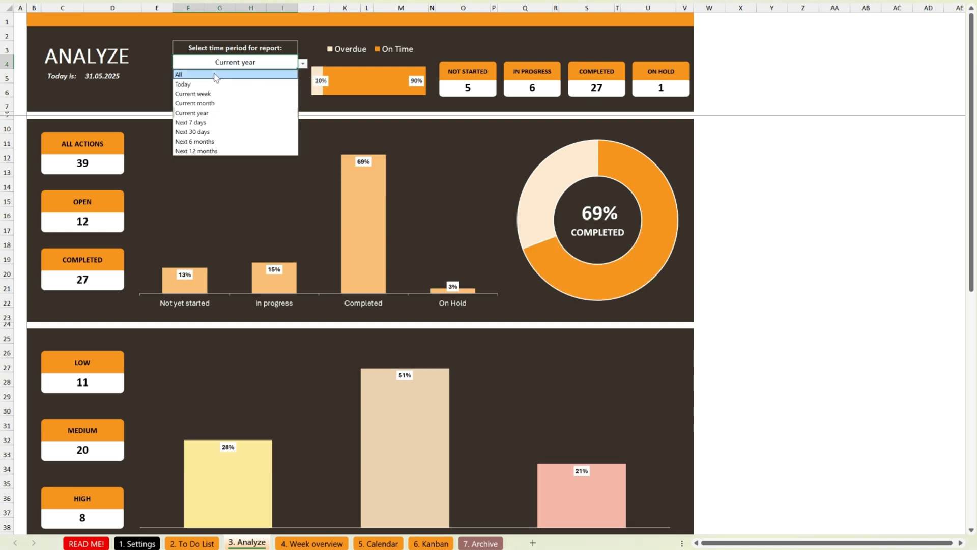
pyautogui.click(246, 72)
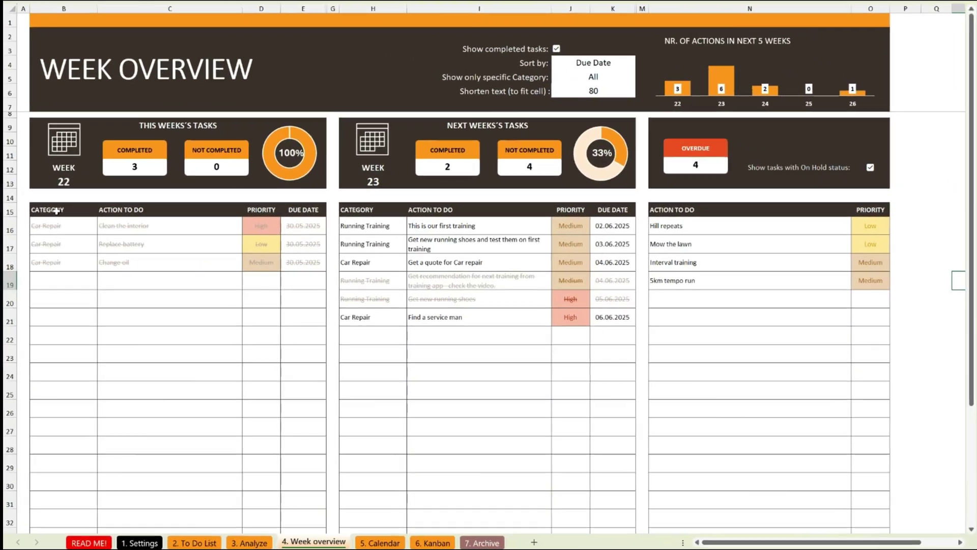
# - Select this week's, next week's and overdue task tables, then the three summary panels
pyautogui.moveTo(255, 224); pyautogui.dragTo(458, 470)
pyautogui.moveTo(366, 215); pyautogui.dragTo(618, 522)
pyautogui.moveTo(669, 209); pyautogui.dragTo(876, 503)
pyautogui.click(407, 405)
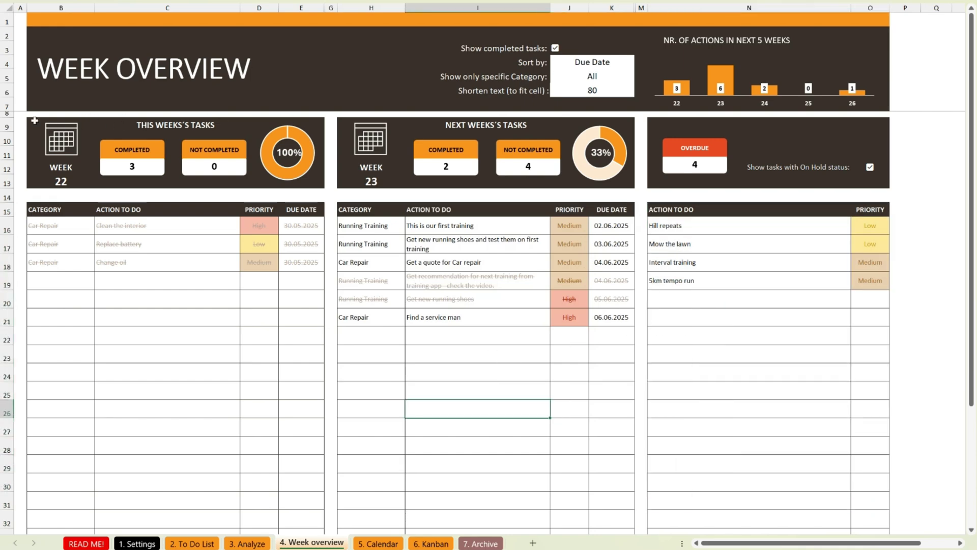
pyautogui.moveTo(35, 120); pyautogui.dragTo(852, 191)
pyautogui.click(735, 237)
# - Filter the Week overview by Car Repair, First category and Household, then back to all categories
pyautogui.click(619, 75)
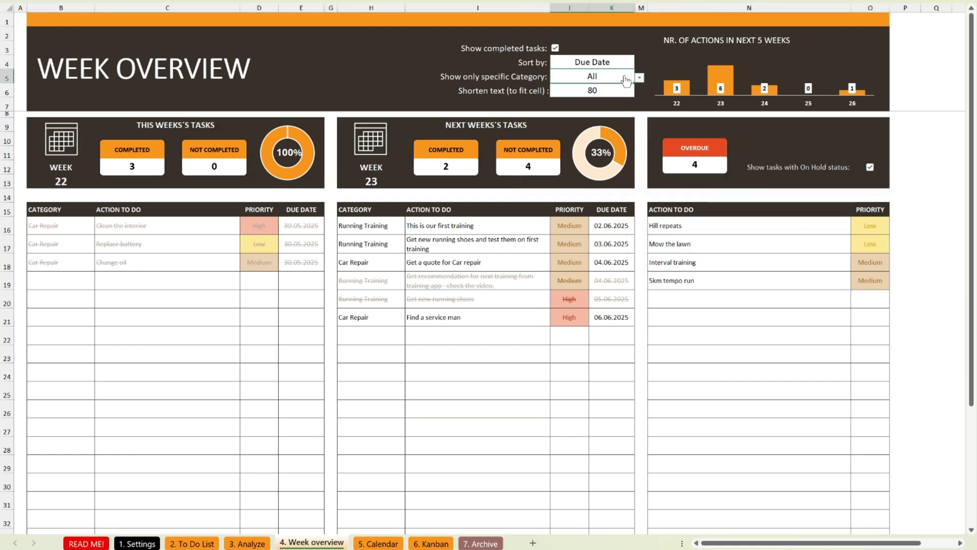
pyautogui.click(639, 78)
pyautogui.click(589, 100)
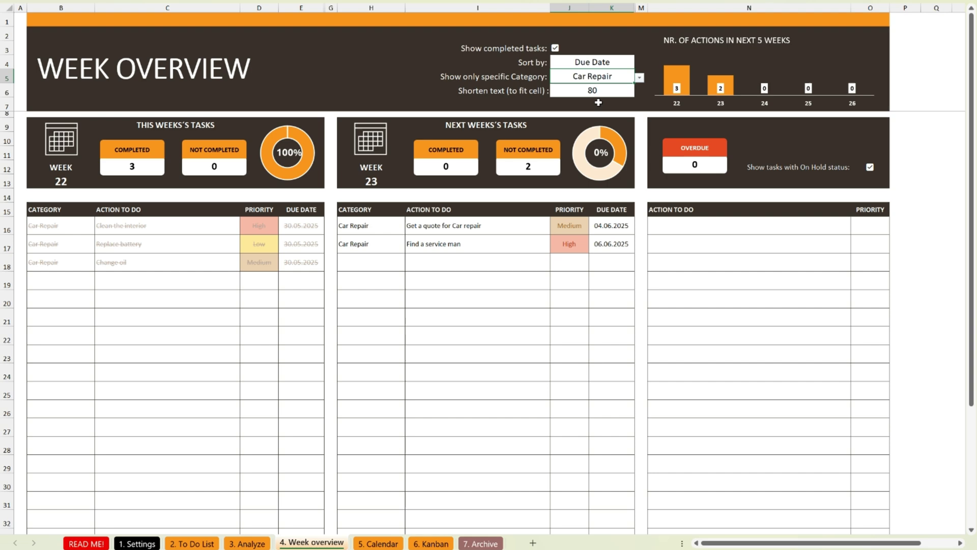
pyautogui.click(639, 77)
pyautogui.click(590, 110)
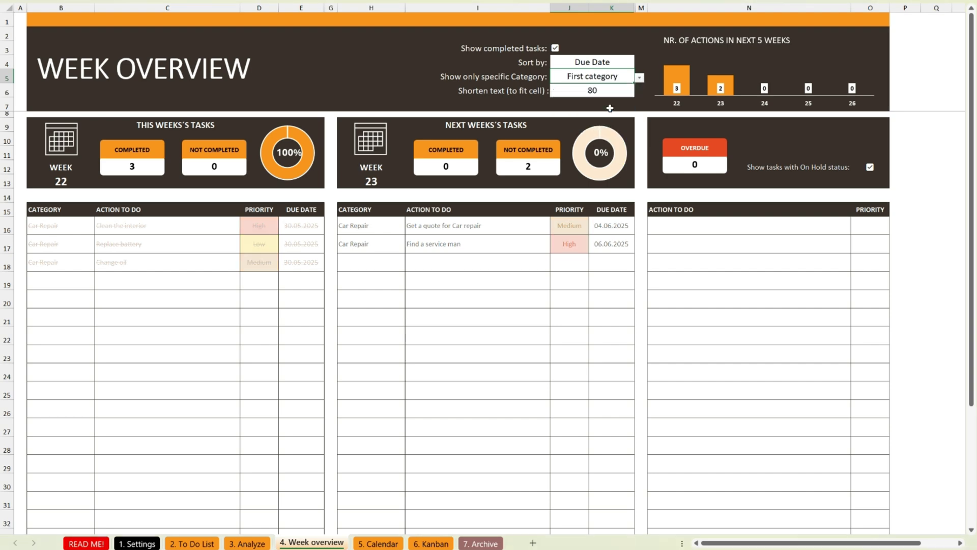
pyautogui.click(640, 79)
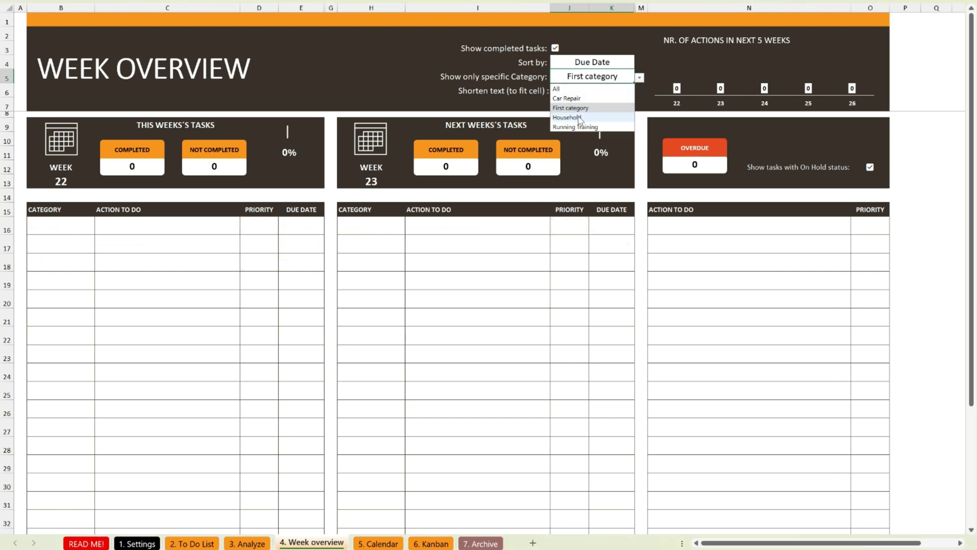
pyautogui.click(606, 121)
pyautogui.click(640, 79)
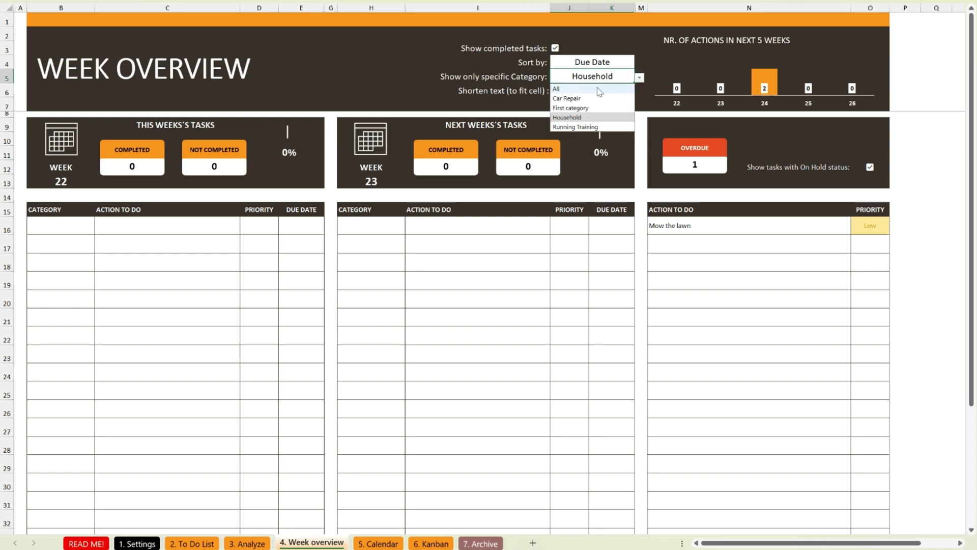
pyautogui.click(630, 88)
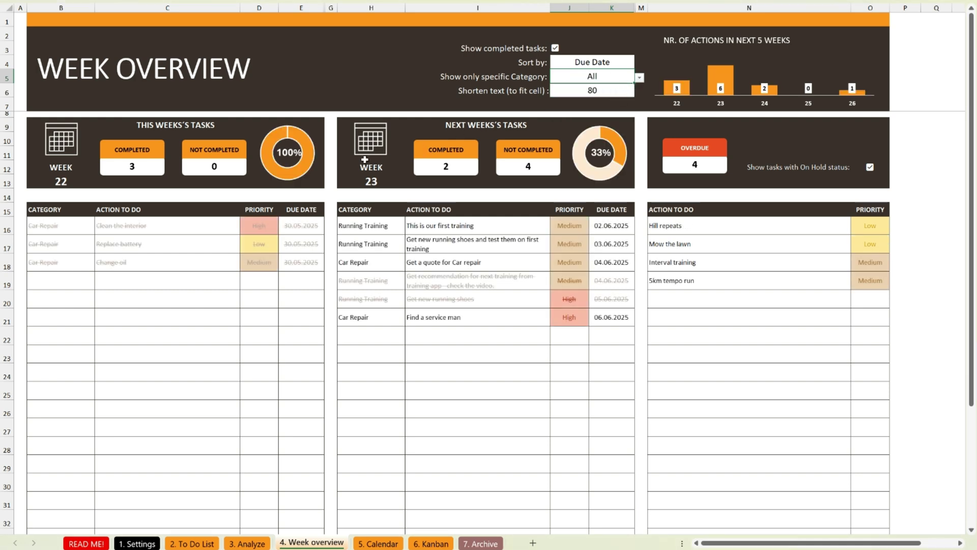
# - Sort by Priority and hide completed tasks, then restore Due Date sorting with completed tasks shown
pyautogui.click(620, 67)
pyautogui.click(640, 63)
pyautogui.click(568, 85)
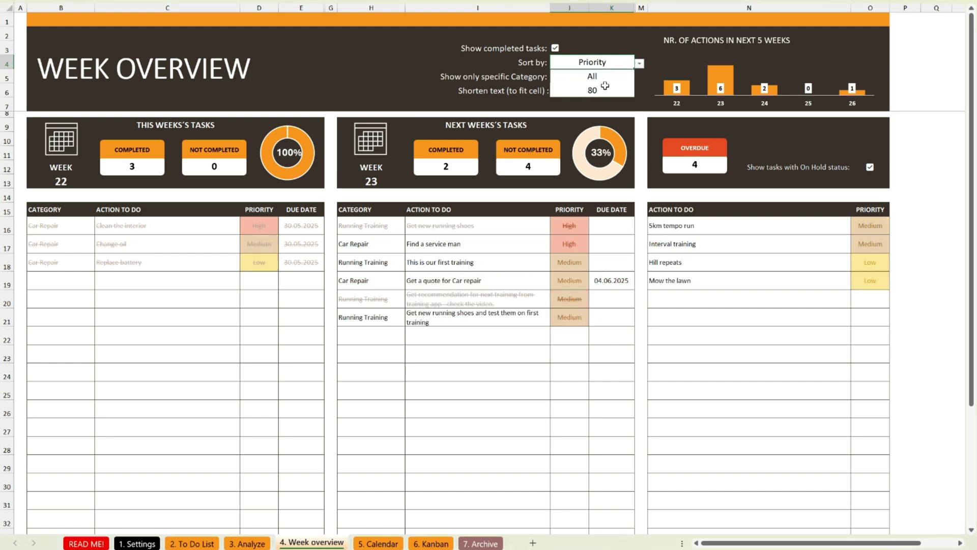
pyautogui.click(555, 48)
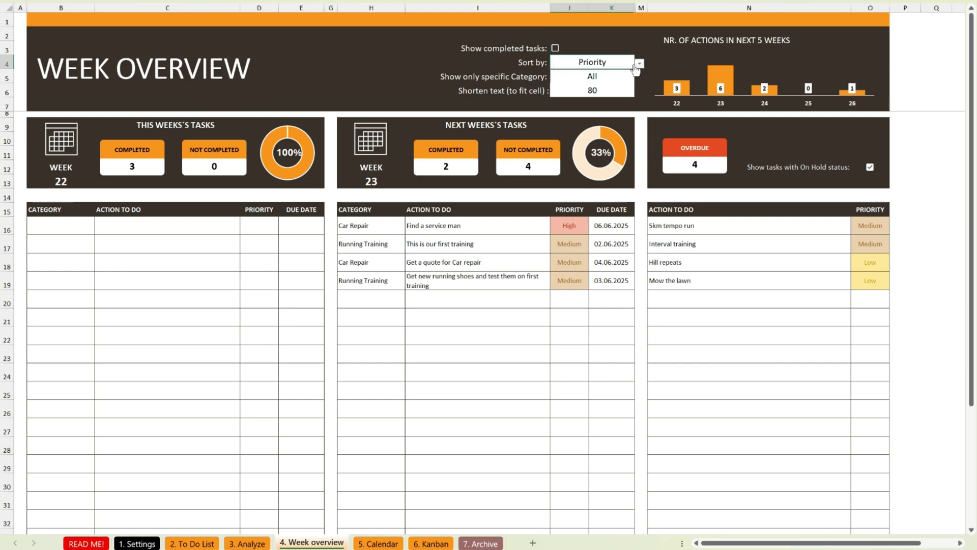
pyautogui.click(639, 64)
pyautogui.click(568, 76)
pyautogui.click(555, 48)
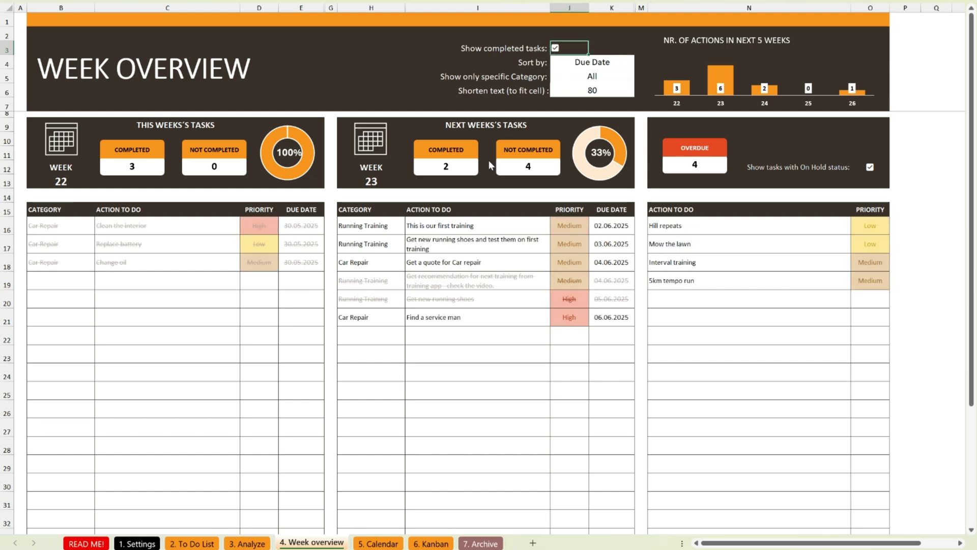
pyautogui.click(274, 469)
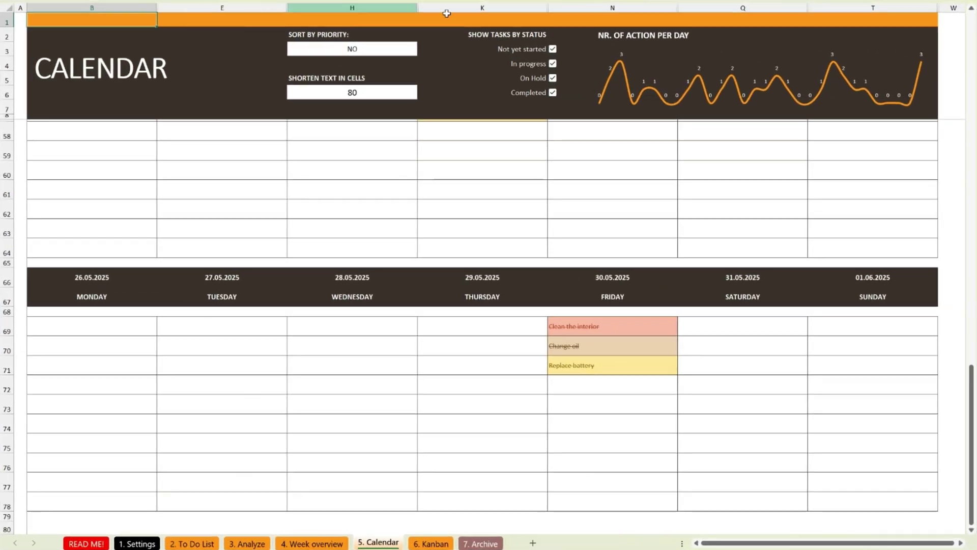
# - Set the Calendar's Sort by priority to YES and keep the Completed checkbox ticked
pyautogui.moveTo(971, 379); pyautogui.dragTo(972, 23)
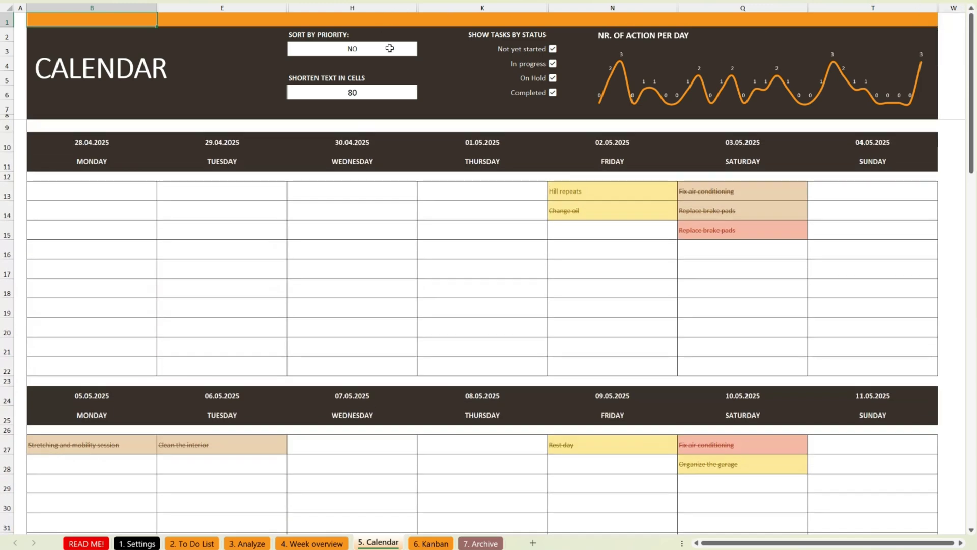
pyautogui.click(386, 48)
pyautogui.click(423, 51)
pyautogui.click(386, 61)
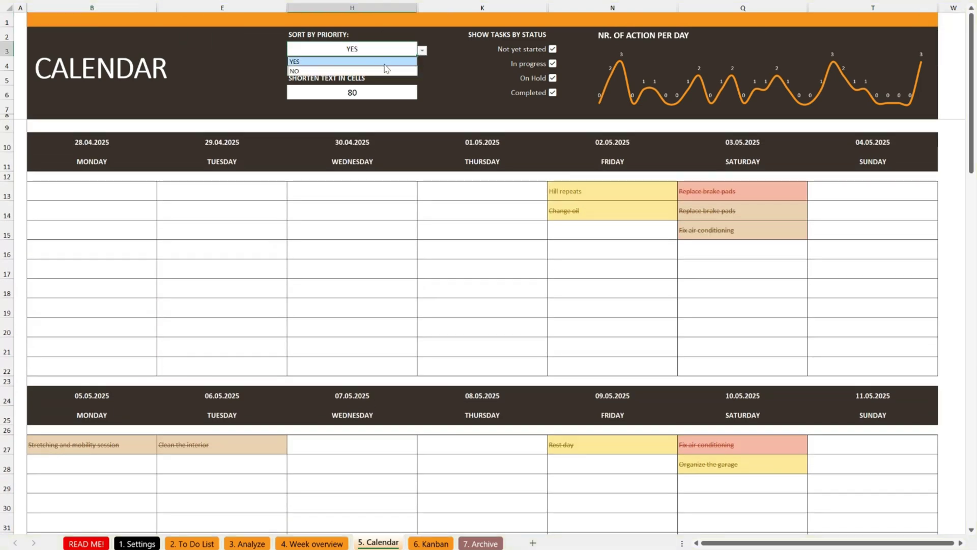
pyautogui.click(554, 95)
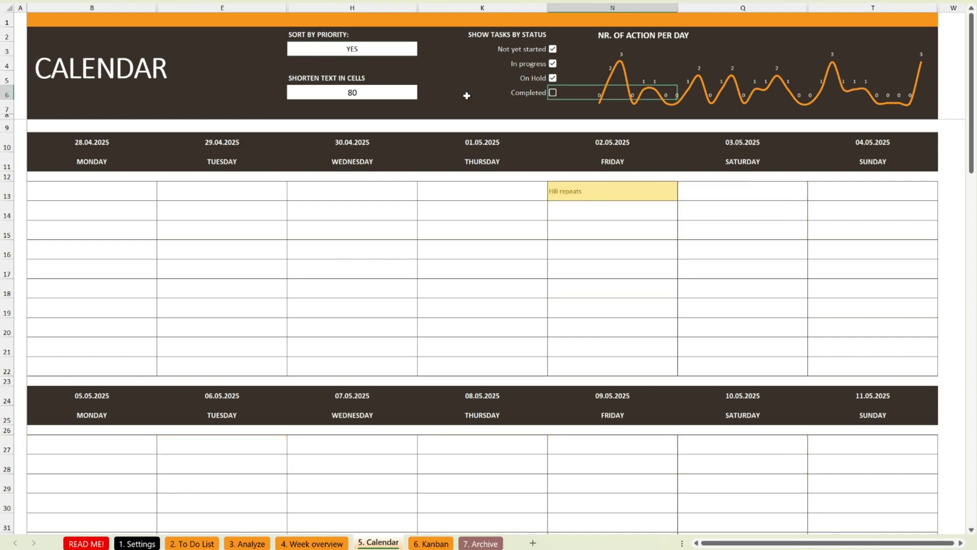
pyautogui.click(553, 93)
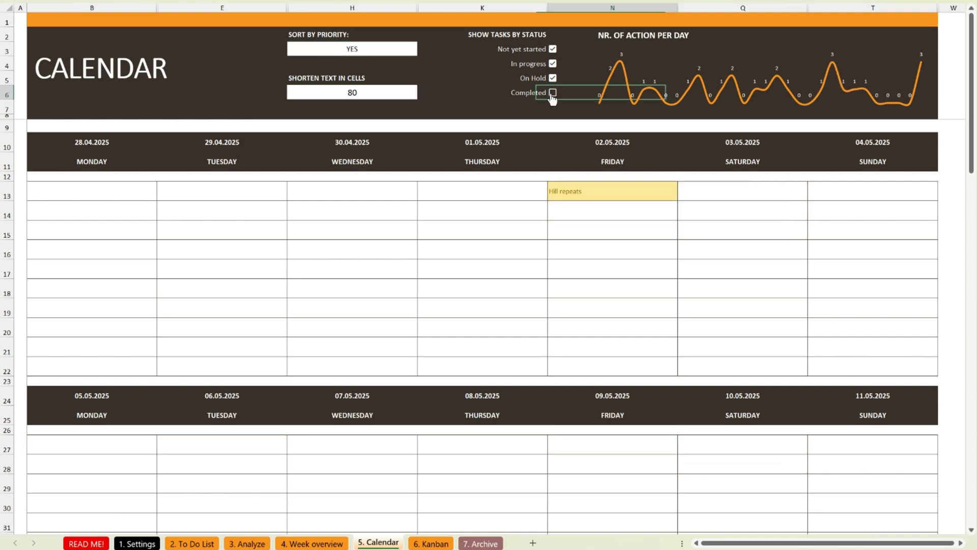
pyautogui.click(34, 25)
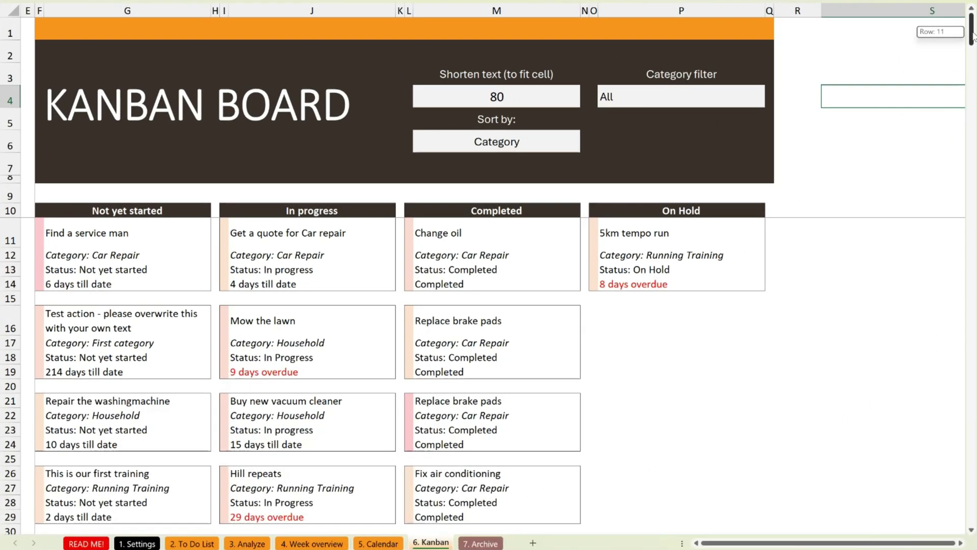
# - Sort the Kanban board cards by Due Date
pyautogui.moveTo(974, 36); pyautogui.dragTo(924, 30)
pyautogui.click(561, 141)
pyautogui.click(586, 147)
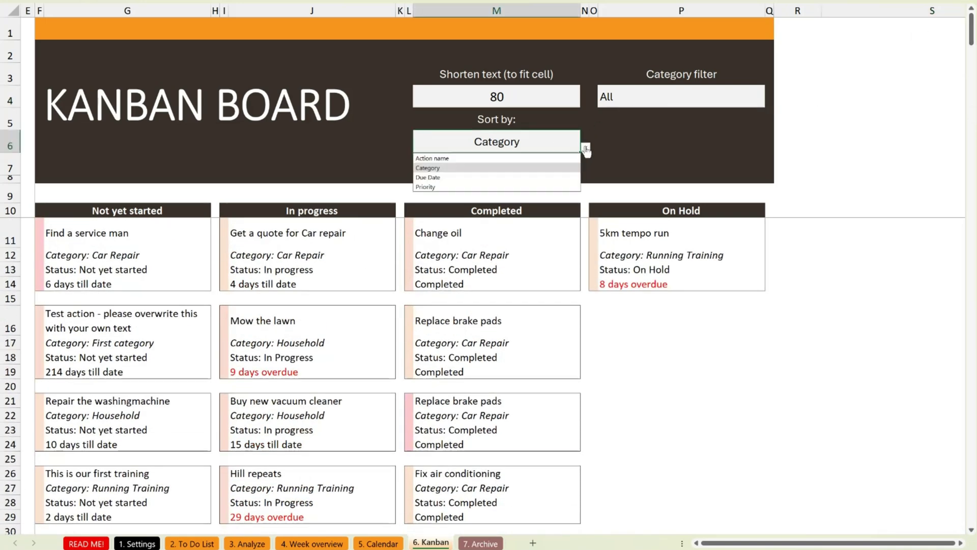
pyautogui.click(438, 177)
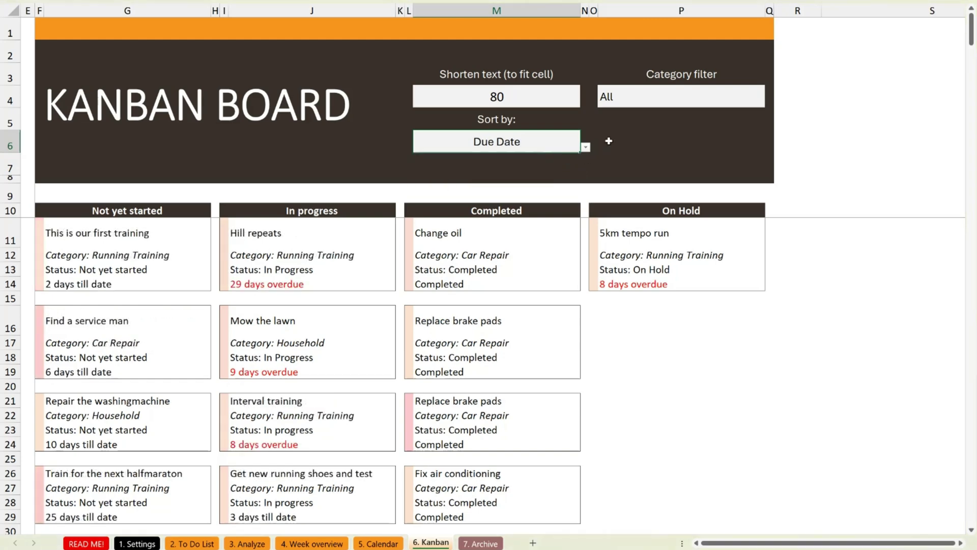
# - Filter the Kanban category by Running Training, Household, then Car Repair, and finally back to All
pyautogui.click(754, 91)
pyautogui.click(771, 102)
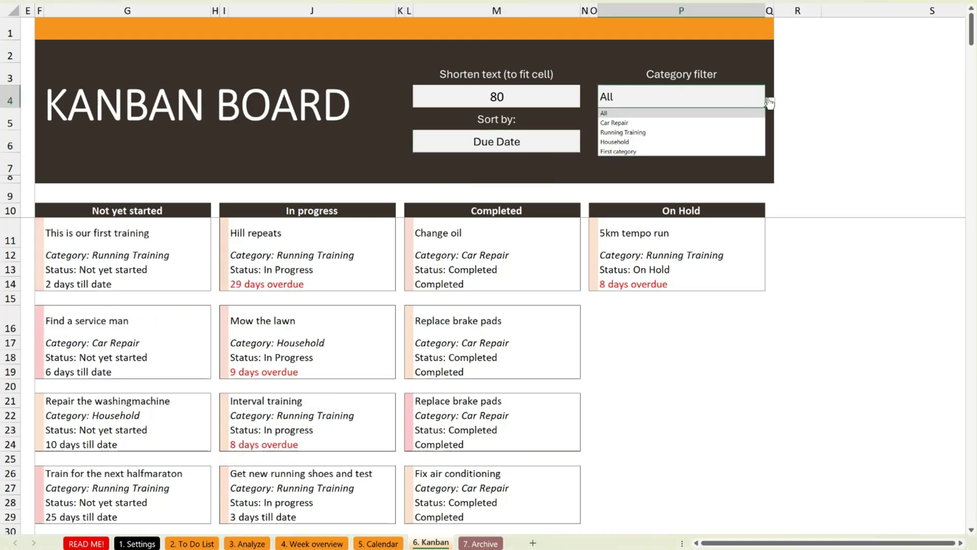
pyautogui.click(636, 132)
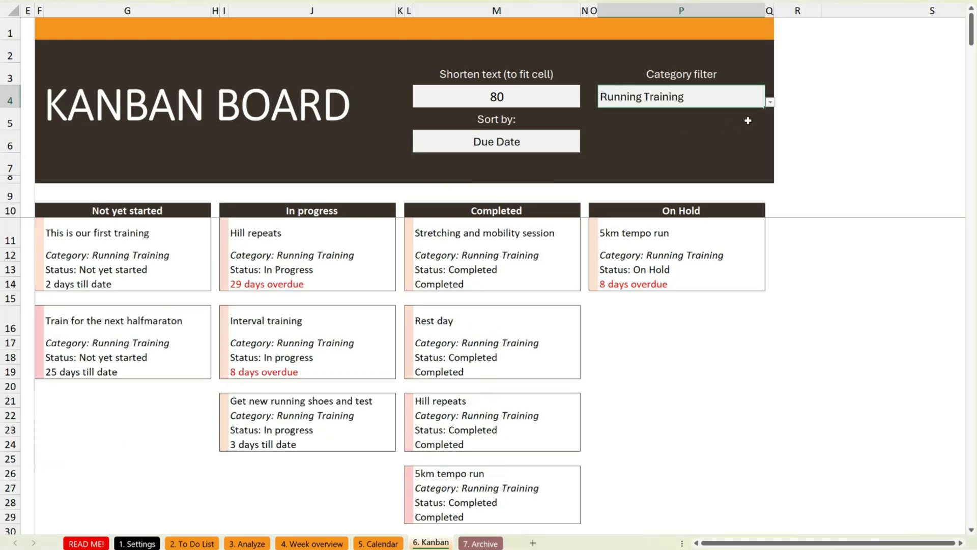
pyautogui.click(771, 103)
pyautogui.click(636, 144)
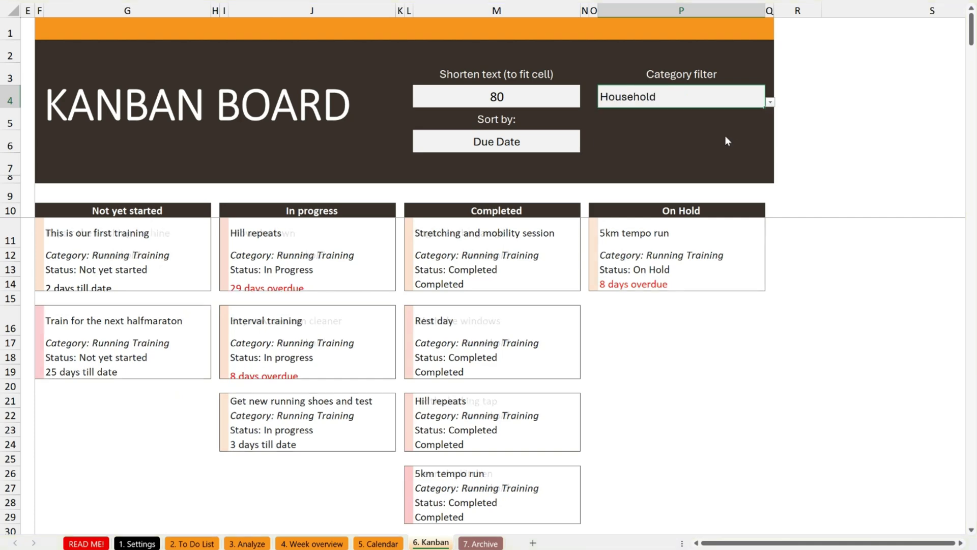
pyautogui.click(771, 105)
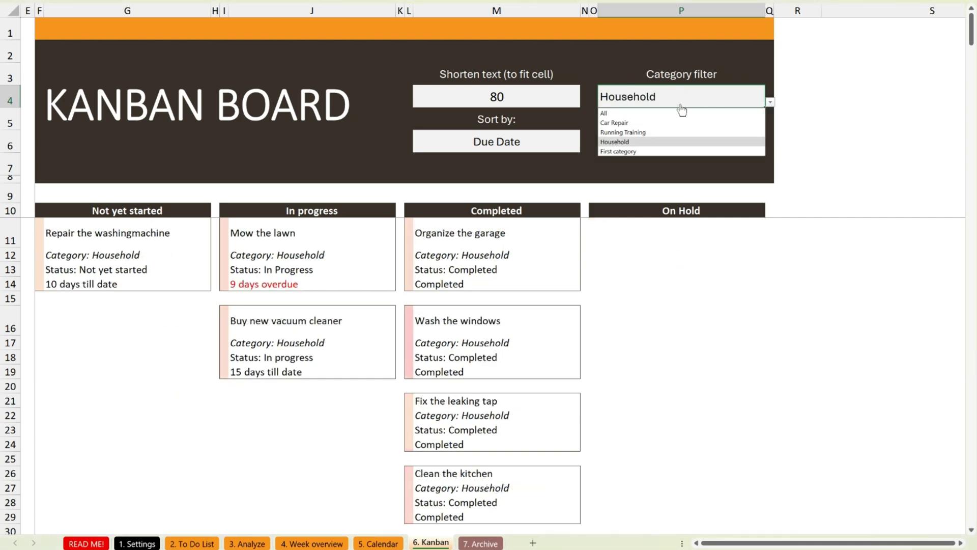
pyautogui.click(614, 123)
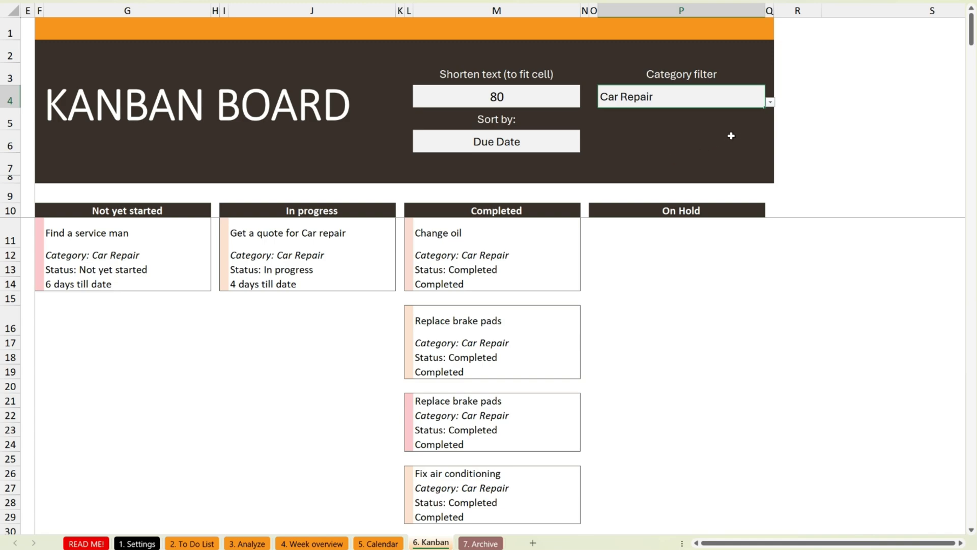
pyautogui.click(771, 103)
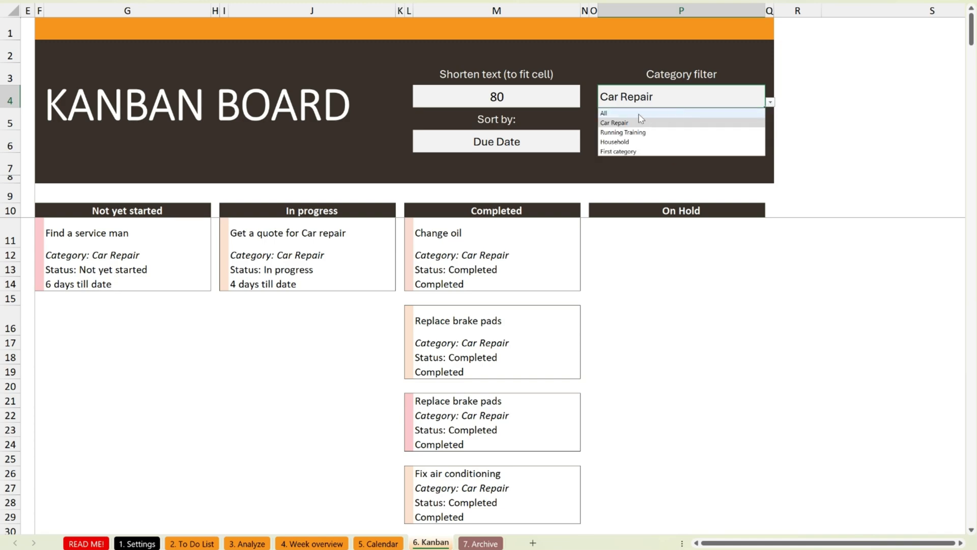
pyautogui.click(639, 113)
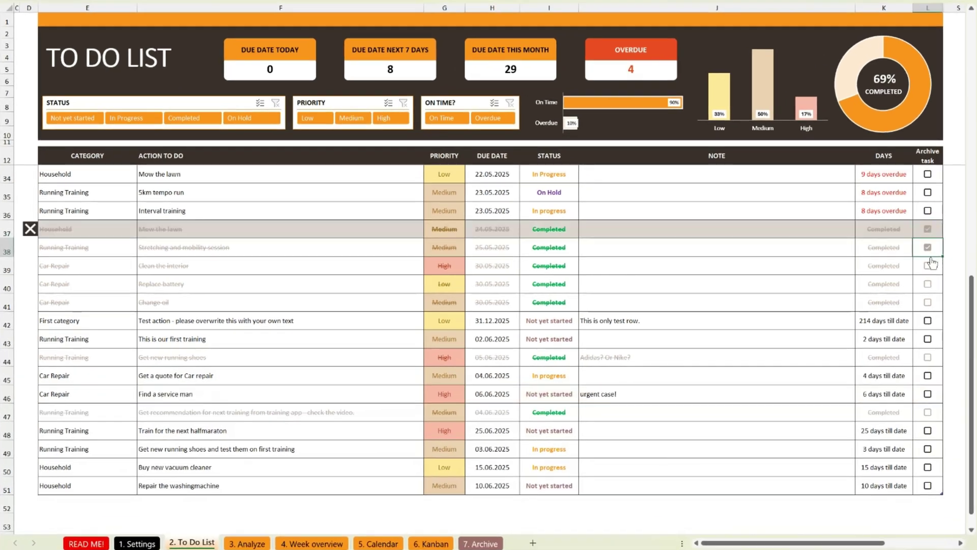
# - Tick the Archive boxes for tasks in rows 39, 40, 41, 18, 19 and Hill repeats
pyautogui.click(928, 265)
pyautogui.click(929, 284)
pyautogui.click(929, 302)
pyautogui.scroll(6, 930, 379)
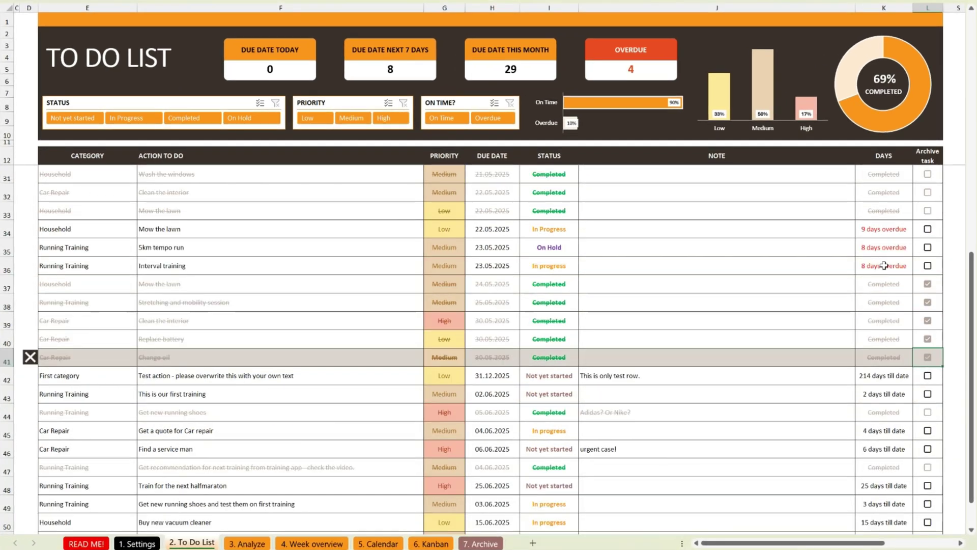
pyautogui.click(928, 210)
pyautogui.click(928, 229)
pyautogui.scroll(1, 807, 273)
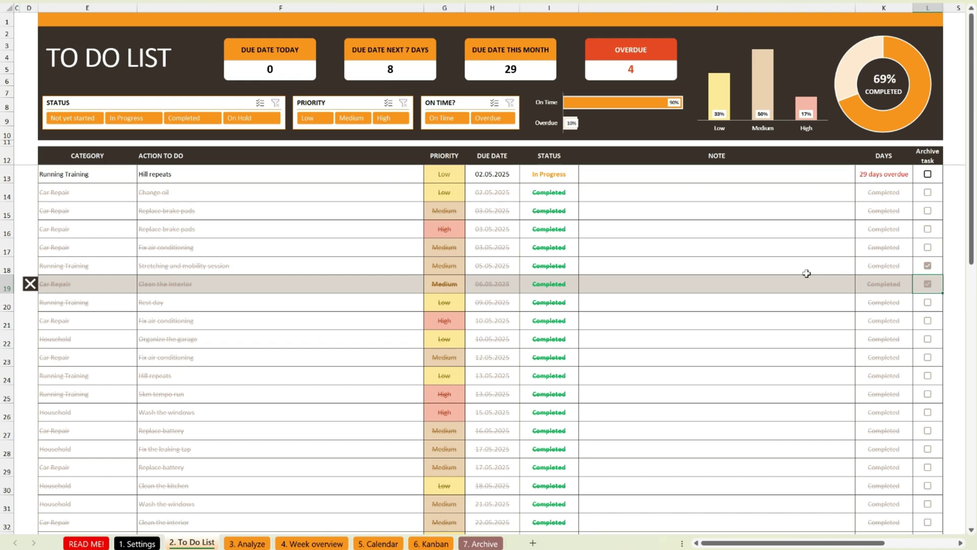
pyautogui.click(928, 175)
pyautogui.scroll(-7, 657, 321)
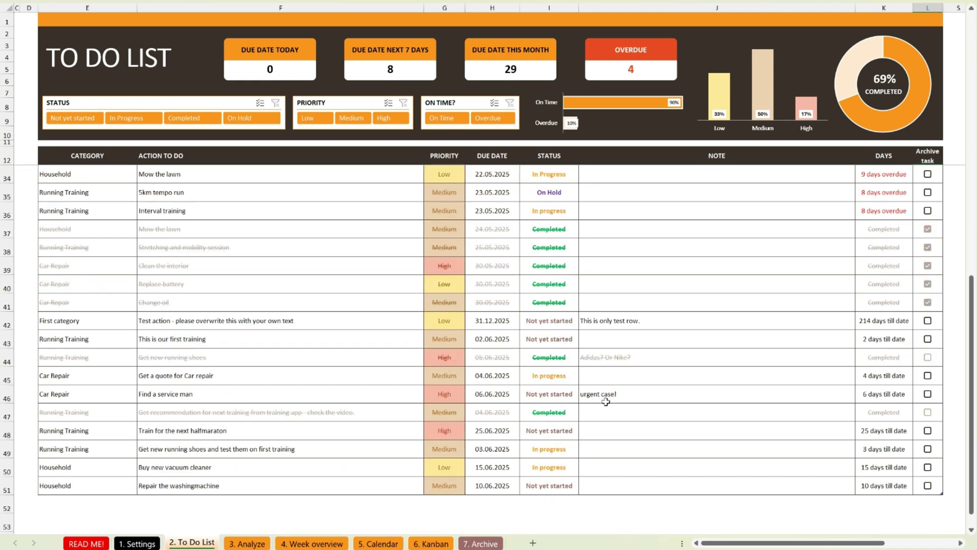
# - Archive the selected rows from the Settings sheet, confirming with Ano, and review them on the Archive sheet
pyautogui.click(145, 543)
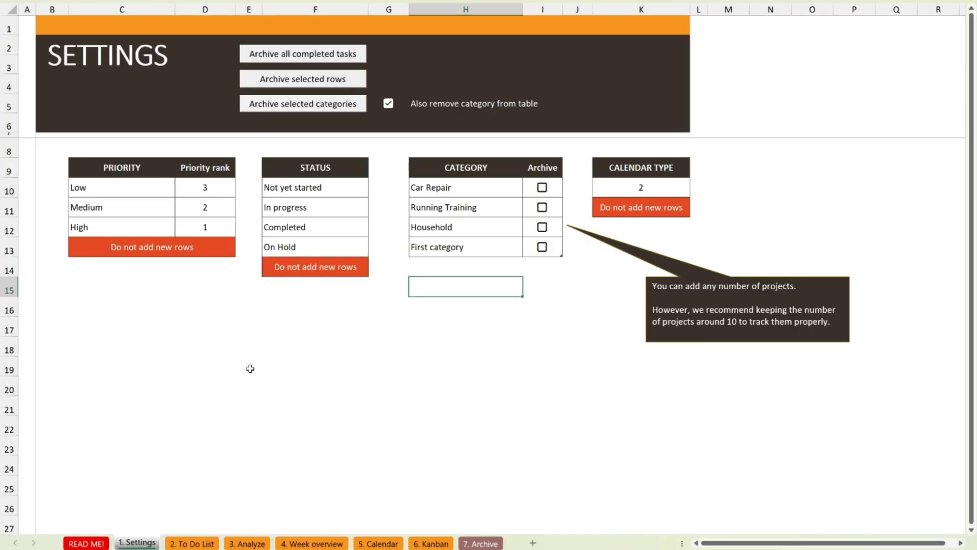
pyautogui.click(310, 83)
pyautogui.click(497, 308)
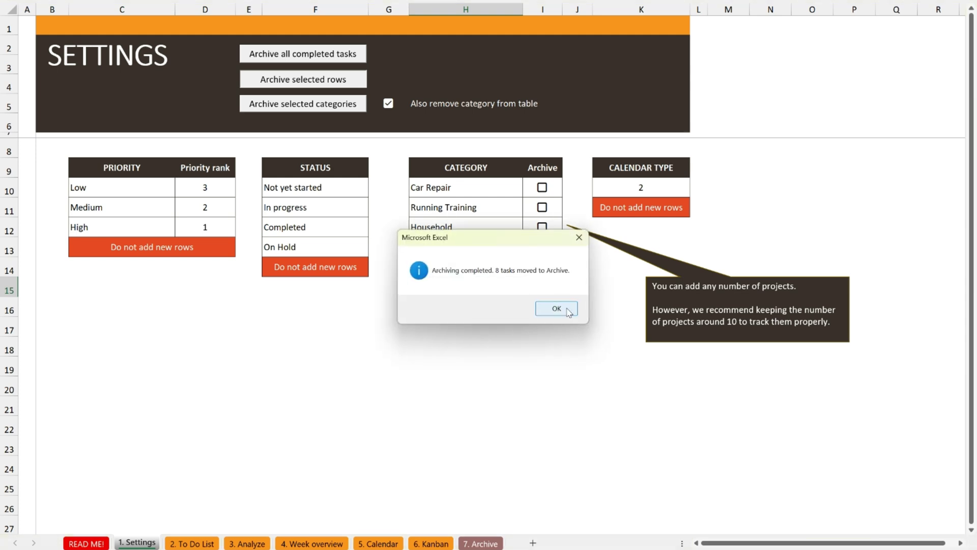
pyautogui.click(568, 311)
pyautogui.click(464, 543)
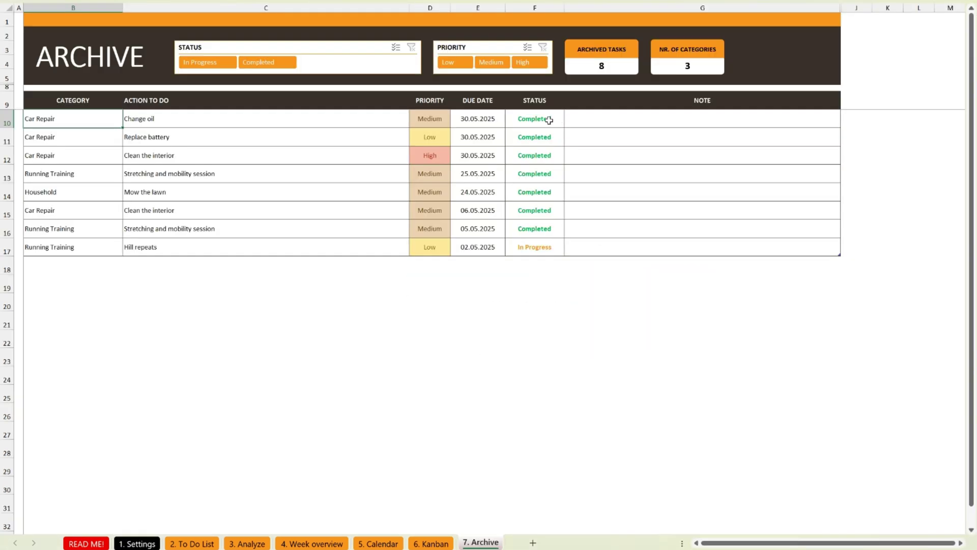
pyautogui.moveTo(548, 121); pyautogui.dragTo(531, 245)
pyautogui.click(430, 302)
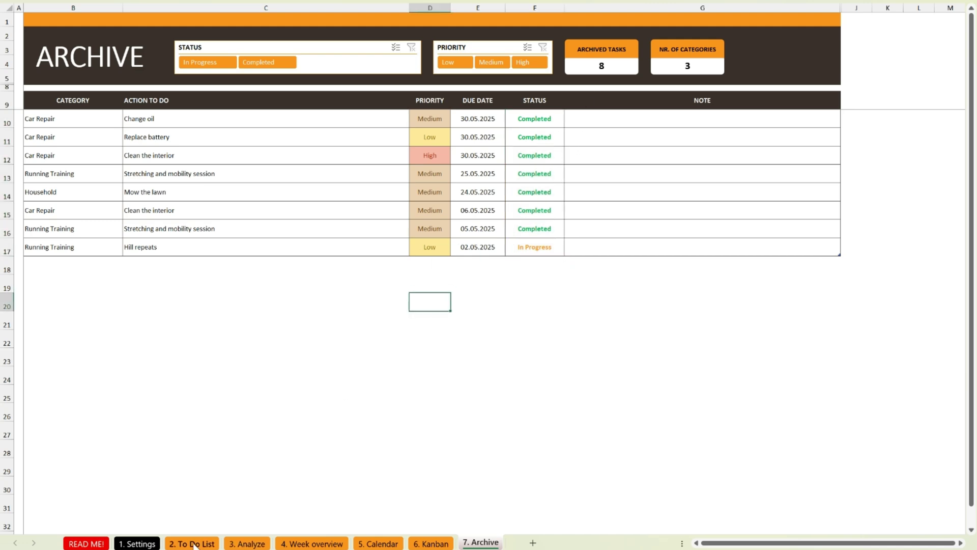
# - Archive all completed tasks from the Settings sheet, confirming with Ano and OK
pyautogui.click(194, 543)
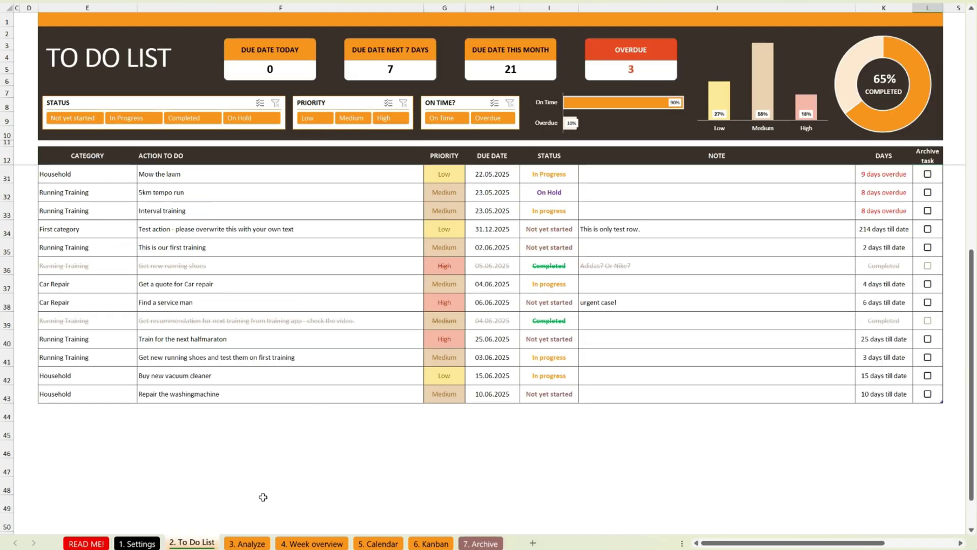
pyautogui.click(137, 543)
pyautogui.click(303, 56)
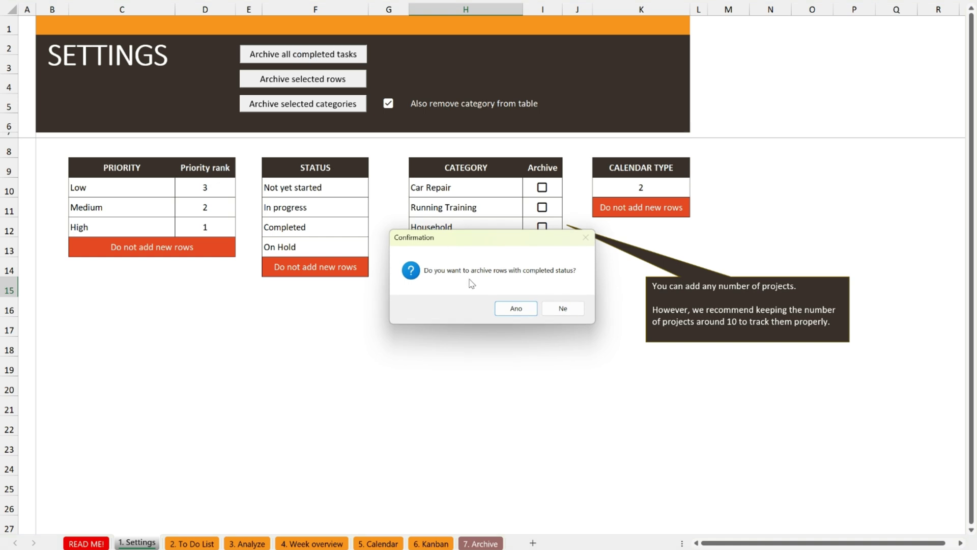
pyautogui.click(516, 308)
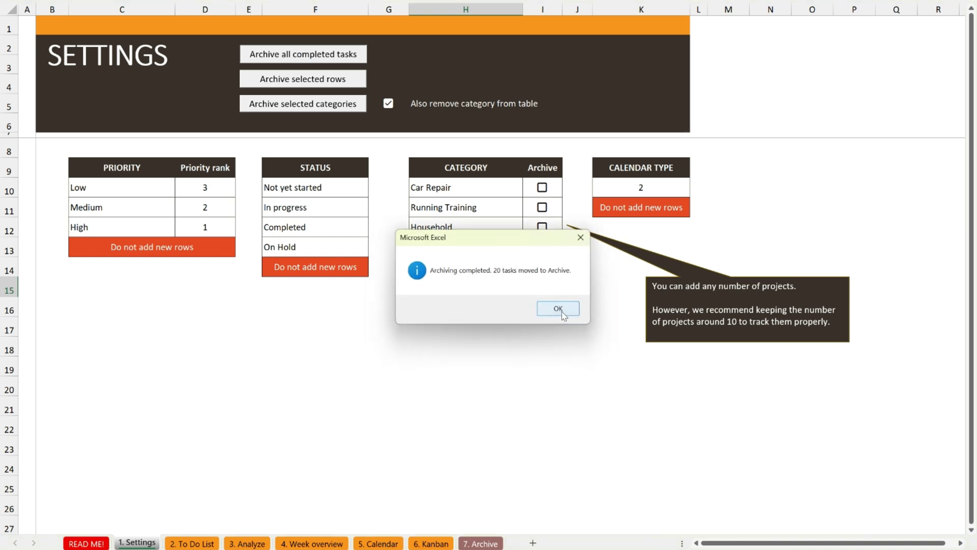
pyautogui.click(562, 312)
# - Check the Archive sheet, then return to the To Do List showing 11 open tasks
pyautogui.click(481, 544)
pyautogui.scroll(-4, 532, 225)
pyautogui.scroll(4, 523, 233)
pyautogui.click(192, 544)
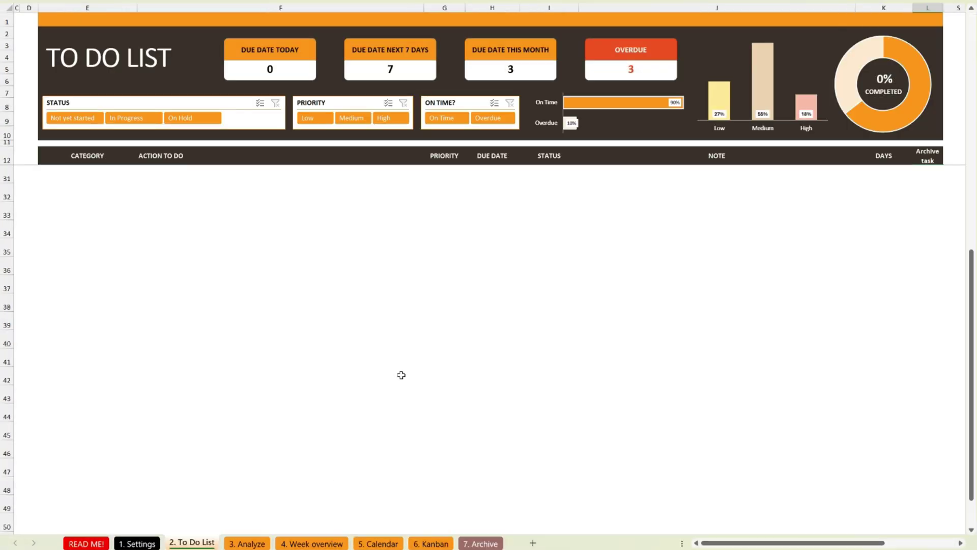
pyautogui.click(113, 376)
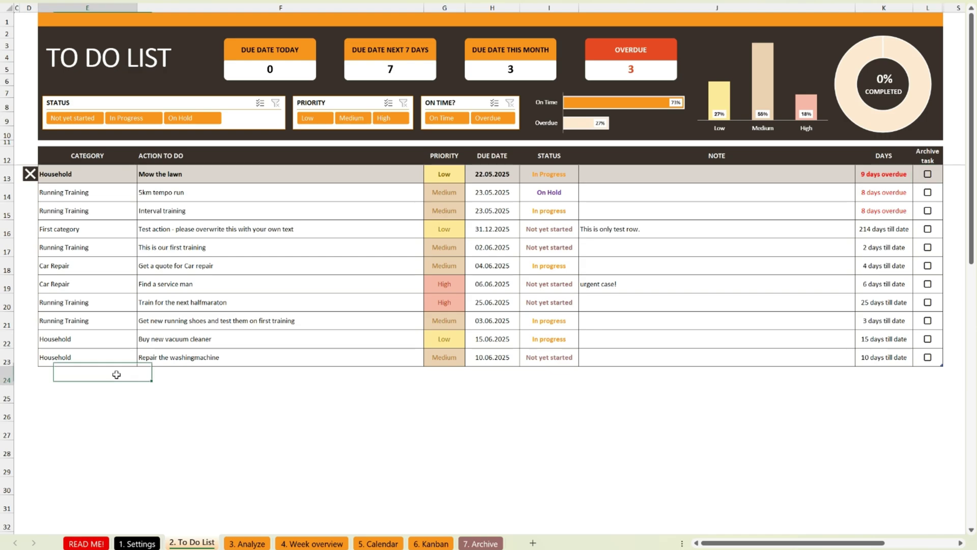
pyautogui.click(114, 359)
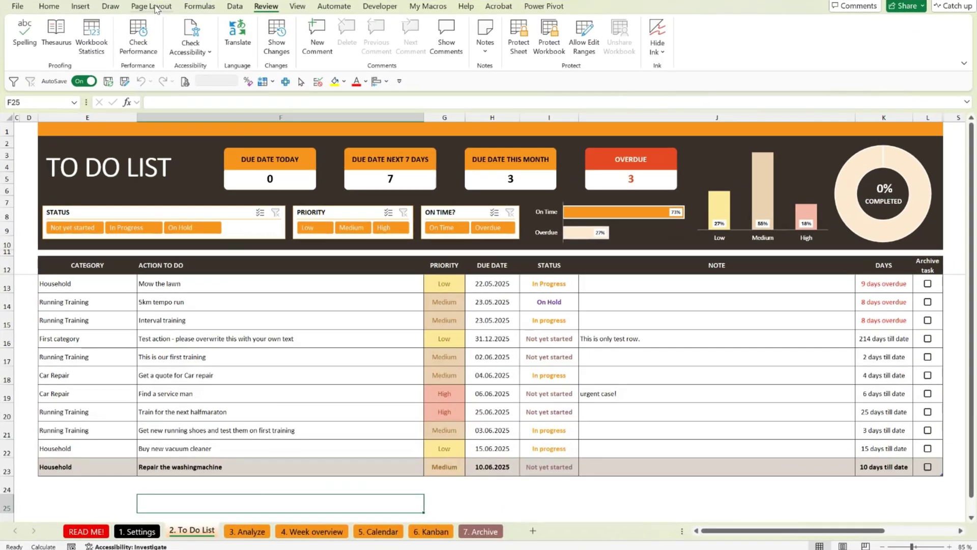
# - Apply the Office 2013 - 2022 colour palette and view it on the Analyze and Week overview sheets
pyautogui.click(153, 6)
pyautogui.click(77, 24)
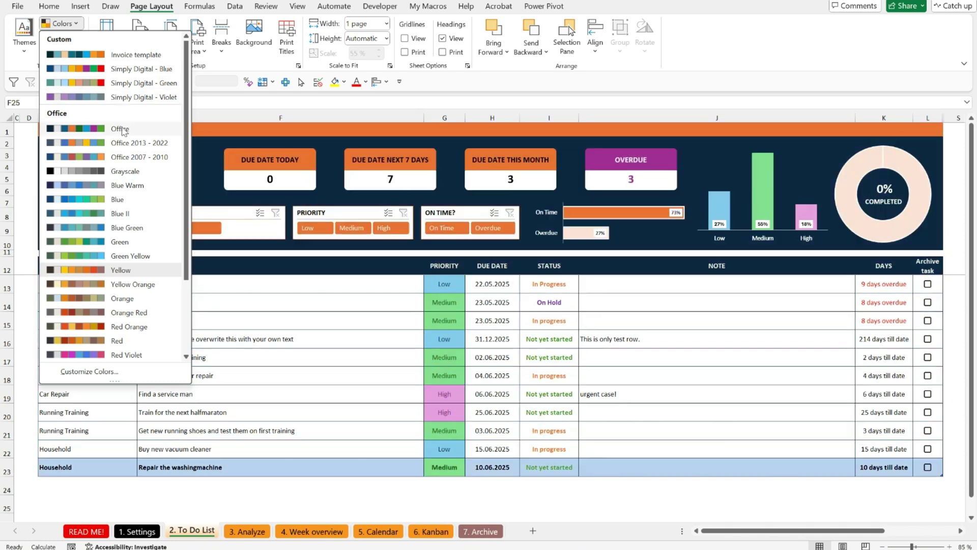
pyautogui.click(125, 145)
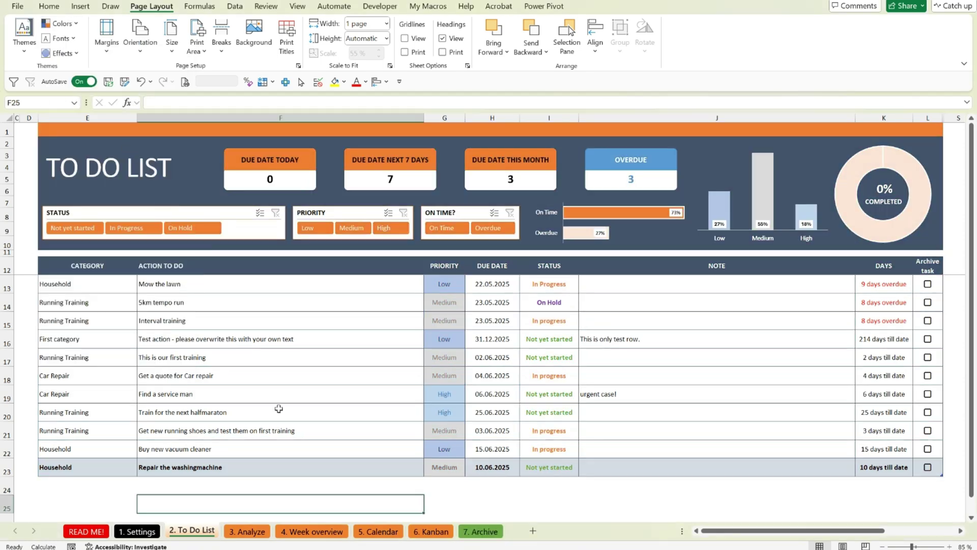
pyautogui.click(273, 532)
pyautogui.click(299, 535)
# - Switch the workbook to a navy-and-blue colour palette and return to the To Do List
pyautogui.click(75, 24)
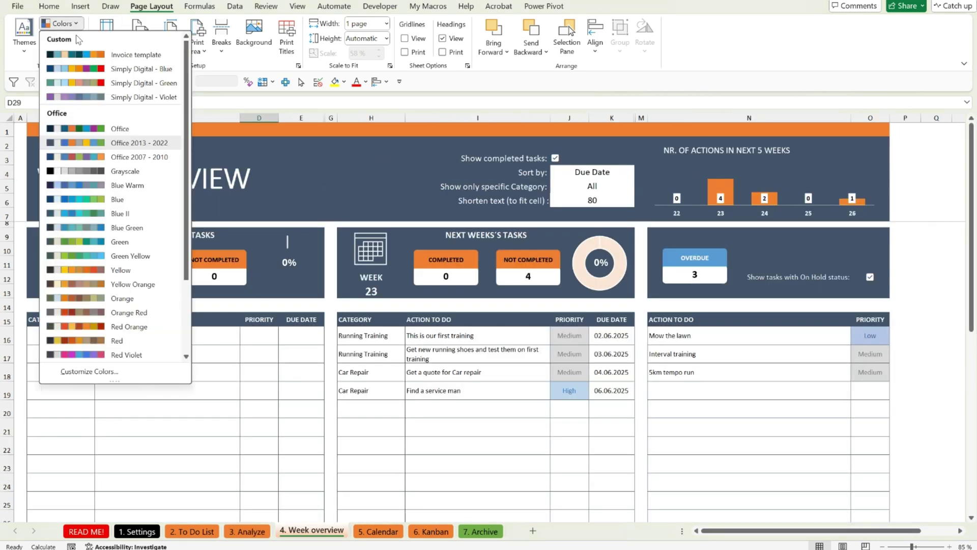
pyautogui.click(112, 192)
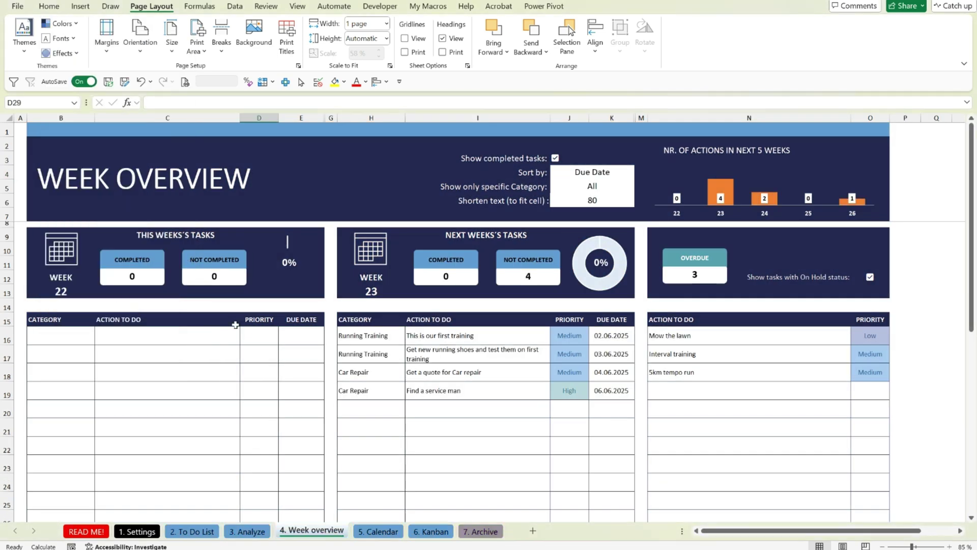
pyautogui.click(192, 532)
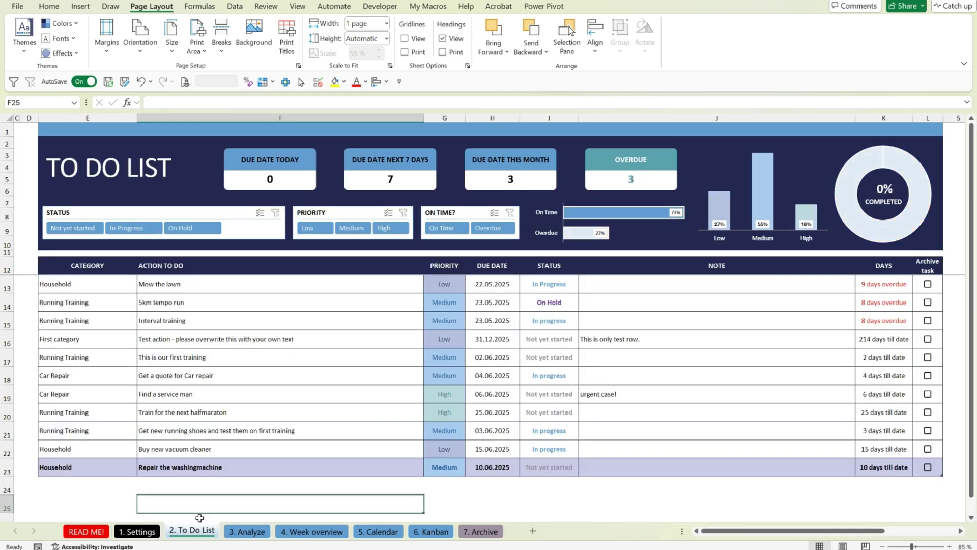
# - Apply the Green Yellow colour palette and view it on the Week overview and Calendar sheets
pyautogui.click(216, 396)
pyautogui.click(60, 23)
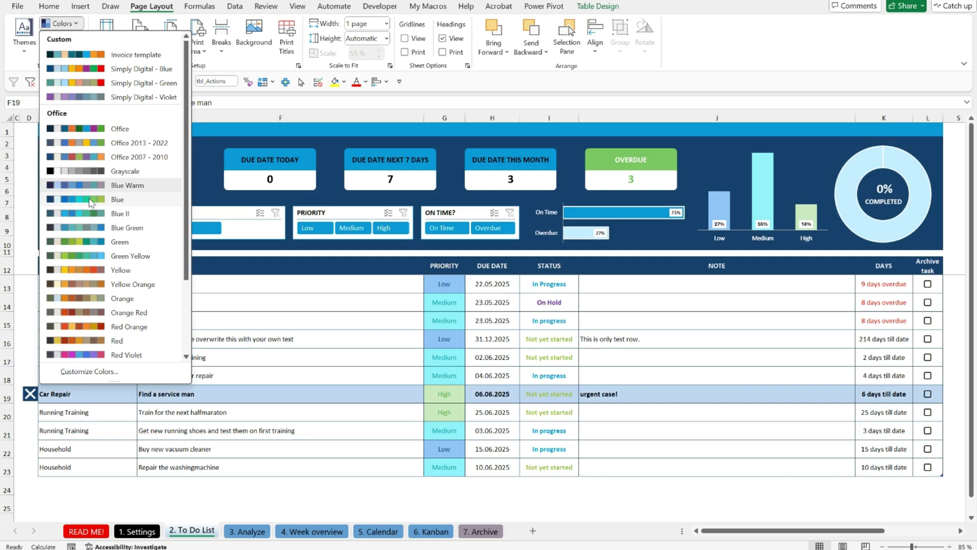
pyautogui.click(93, 256)
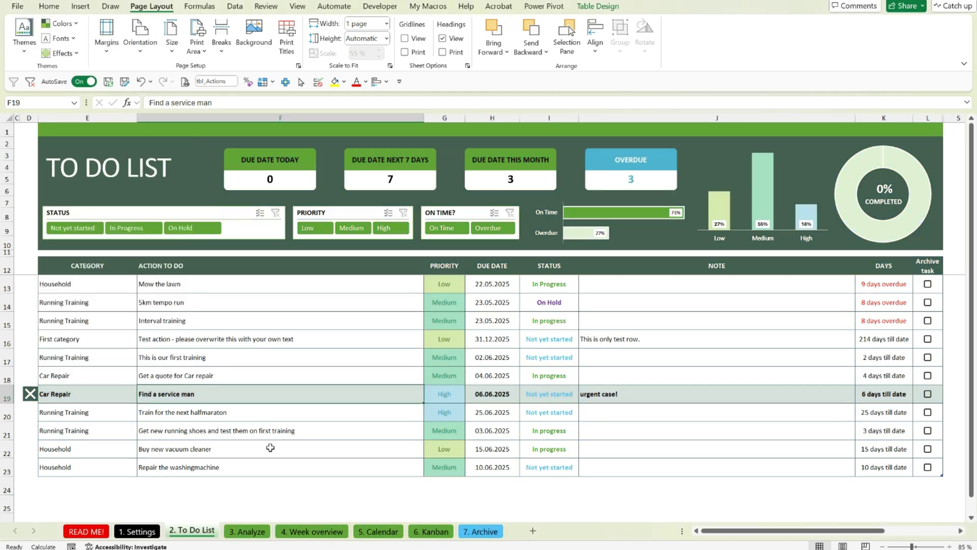
pyautogui.click(294, 532)
pyautogui.click(377, 531)
pyautogui.hotkey('ctrl', 'pageup')
pyautogui.hotkey('ctrl', 'pageup')
pyautogui.hotkey('ctrl', 'pageup')
# - Try a red-and-grey palette, then apply Yellow to restore the orange-and-brown theme
pyautogui.click(262, 484)
pyautogui.click(77, 31)
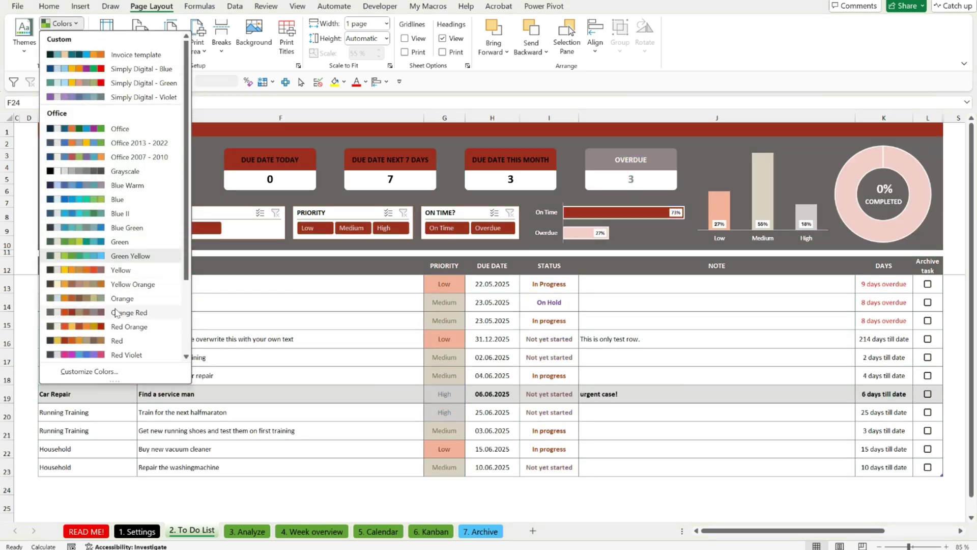
pyautogui.click(97, 311)
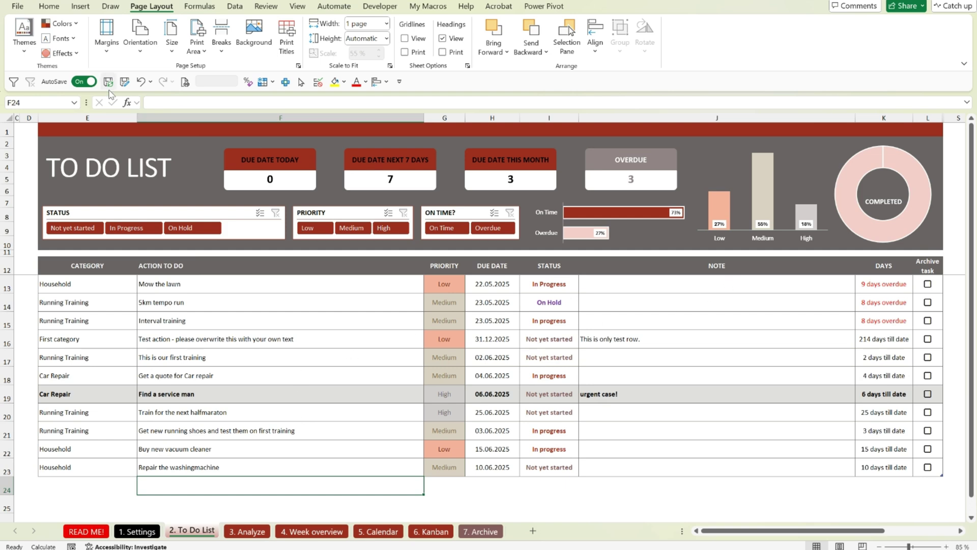
pyautogui.click(60, 24)
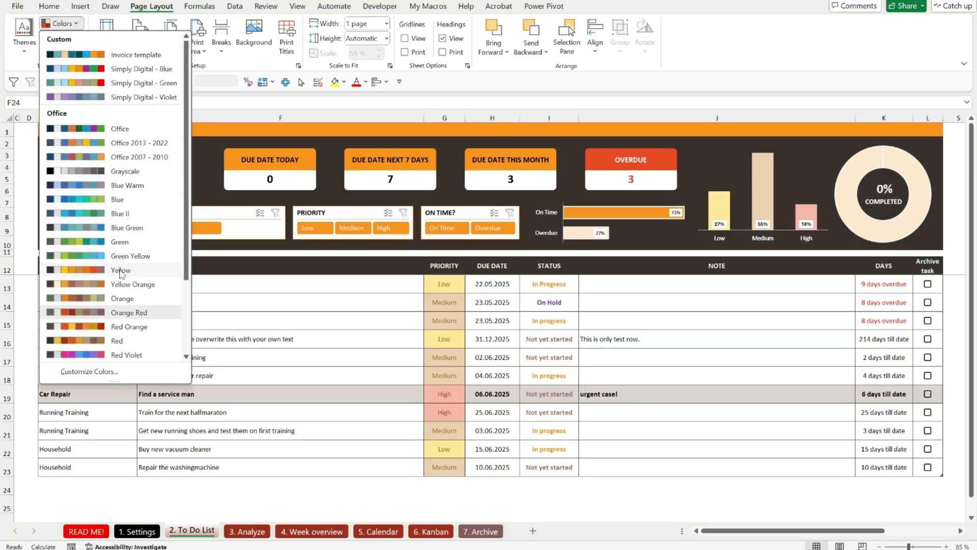
pyautogui.click(121, 271)
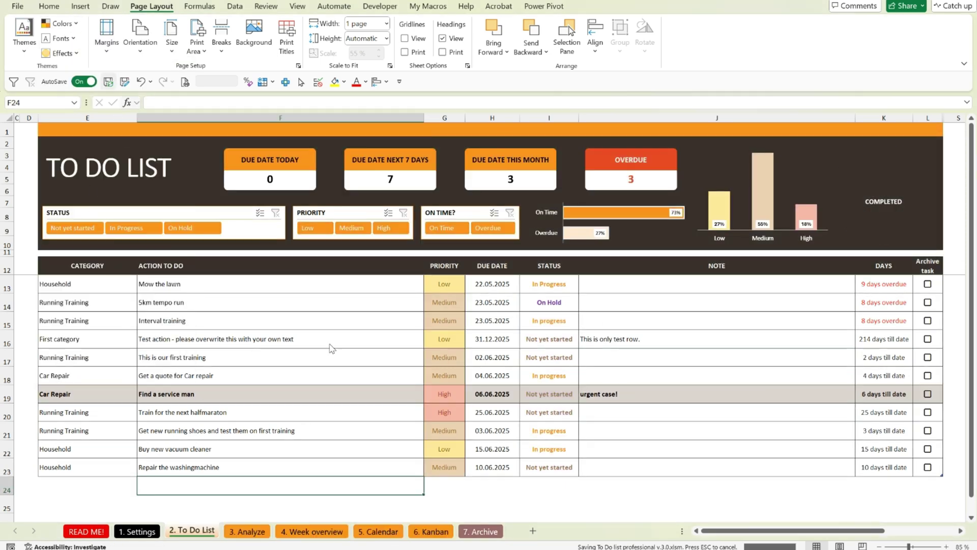